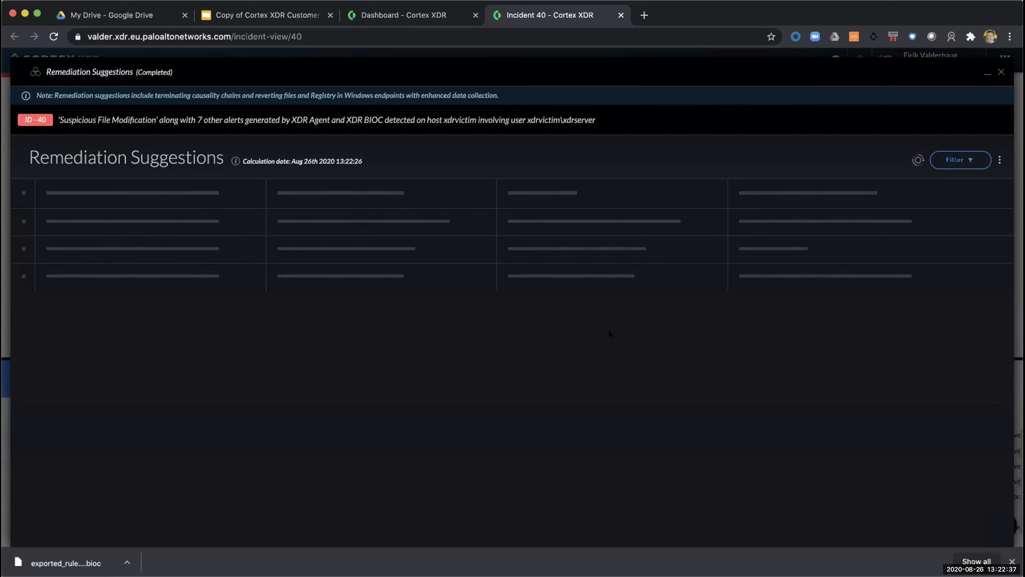
- Review the remediation suggestions for incident 40, including the suggested remediation descriptions and remediation status
scroll(609, 334, down, 10)
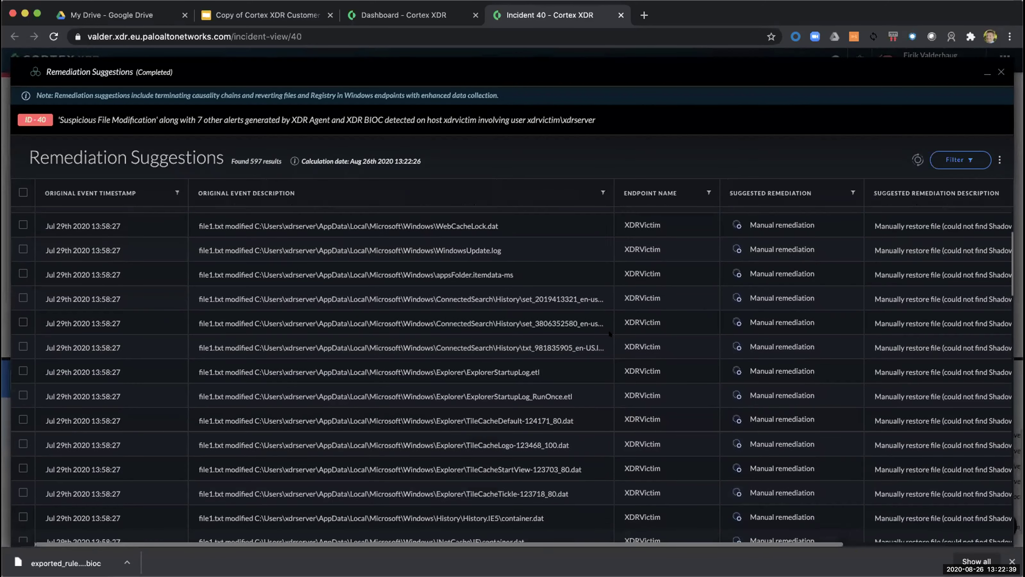
scroll(609, 334, up, 10)
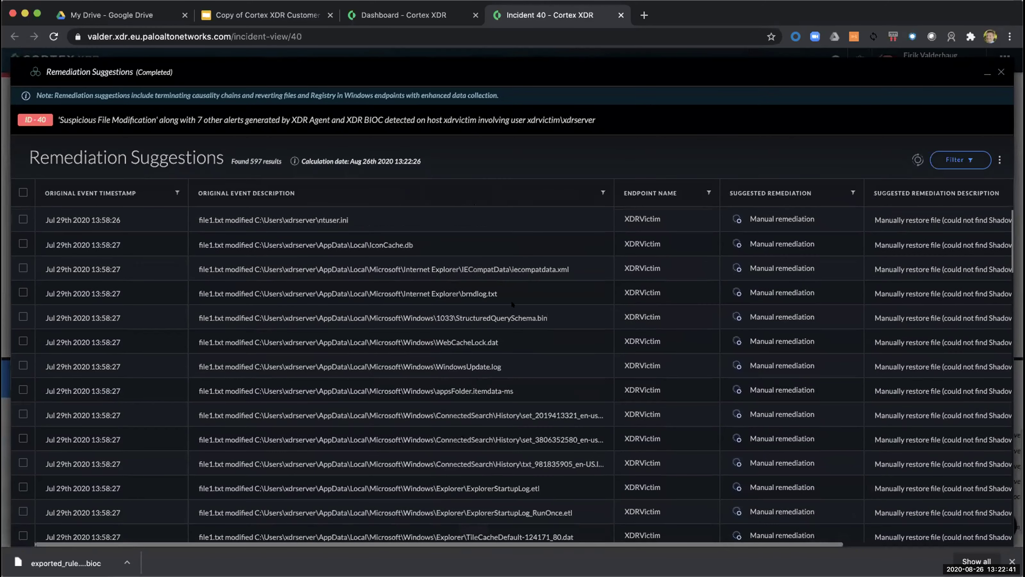
scroll(402, 366, down, 3)
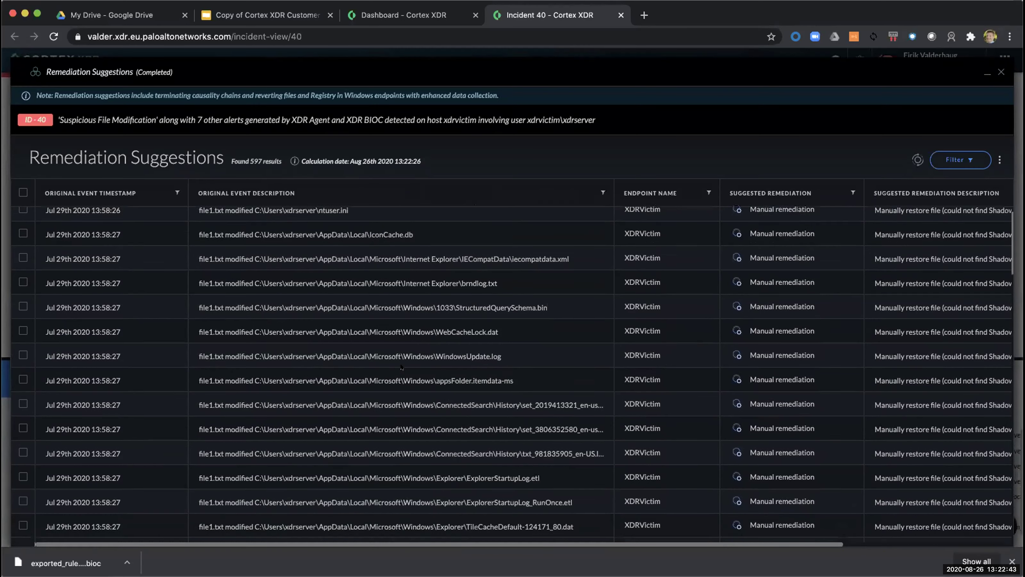
scroll(755, 285, up, 3)
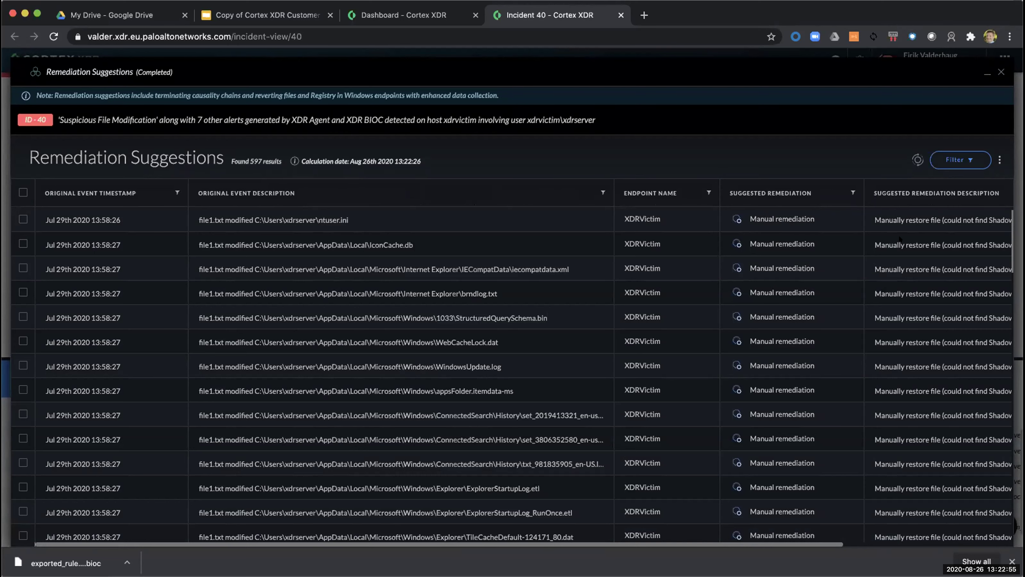
scroll(910, 314, right, 5)
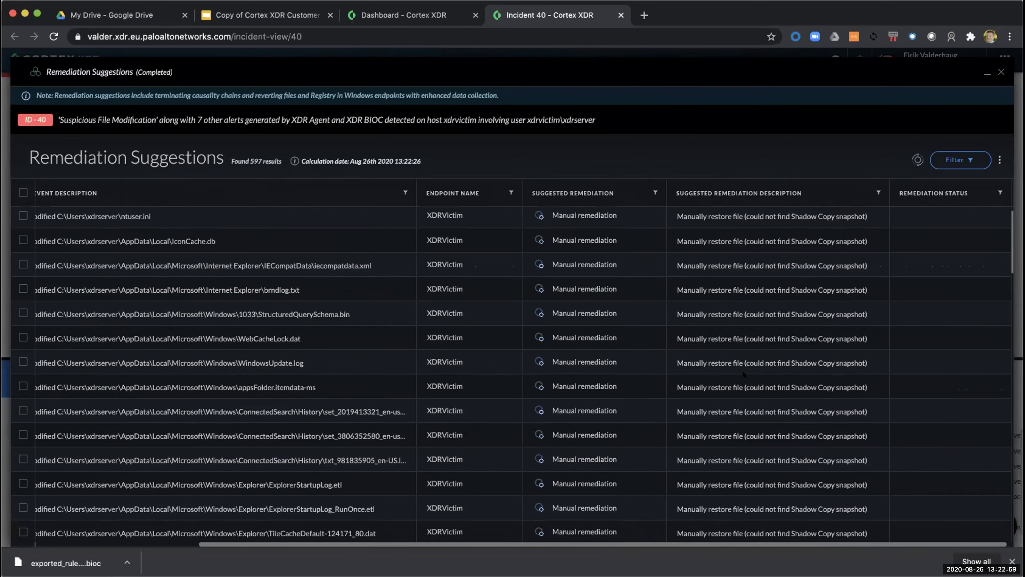
- Close the remediation analysis, confirm the closure, and return to the incident view
click(1002, 72)
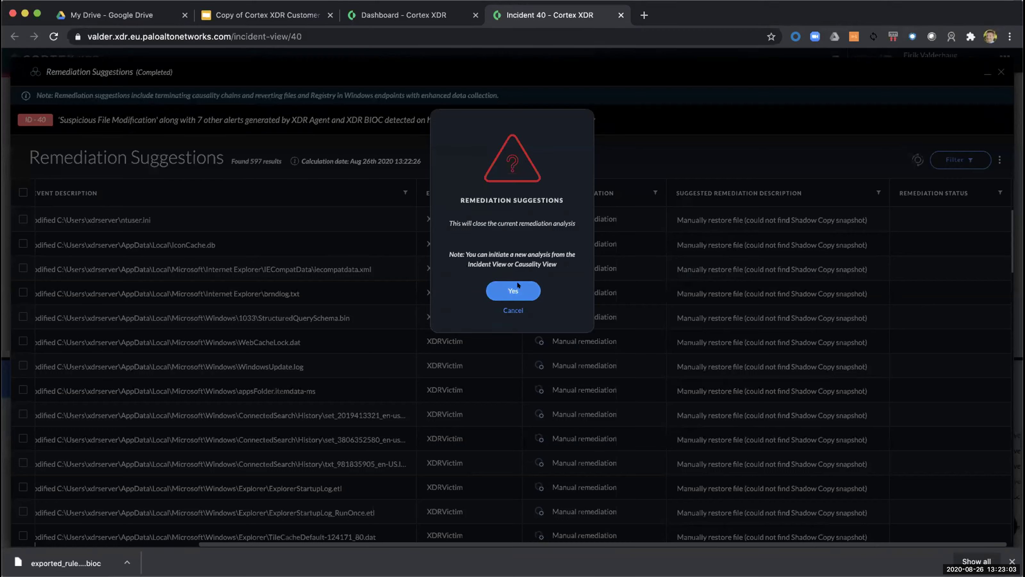
click(515, 288)
scroll(508, 437, down, 1)
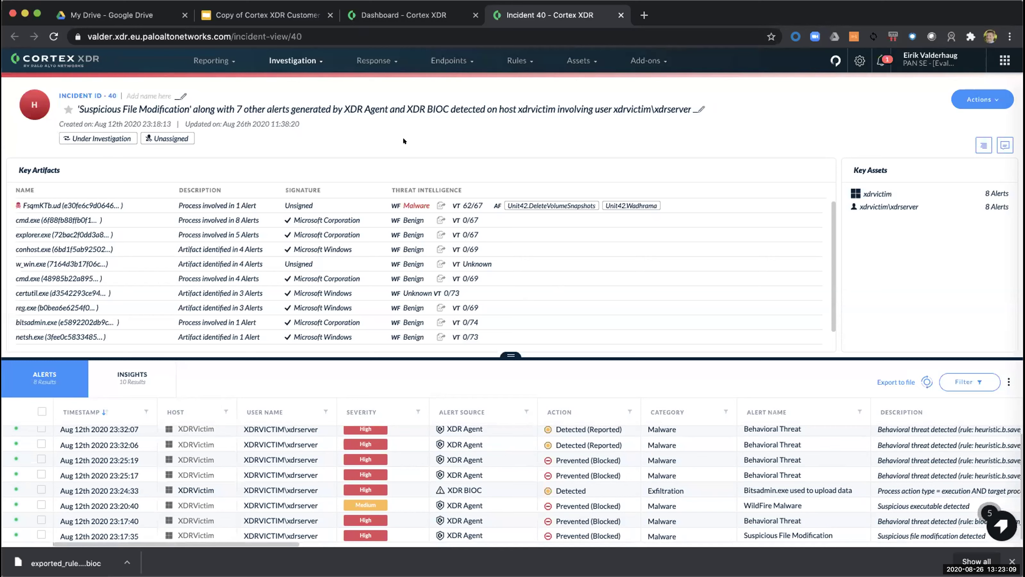
- Open the Query Builder to view the available search types
click(376, 61)
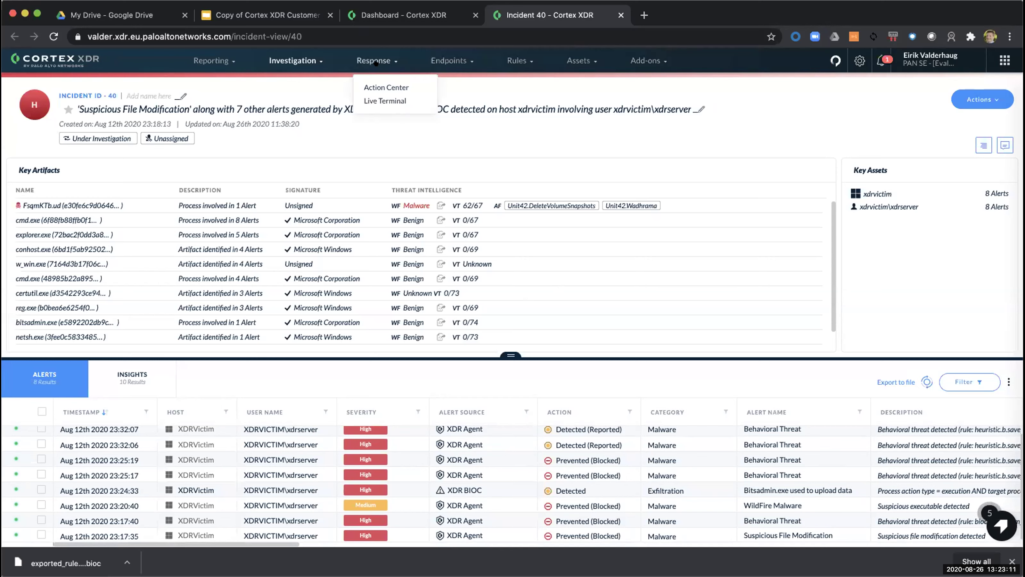
click(308, 58)
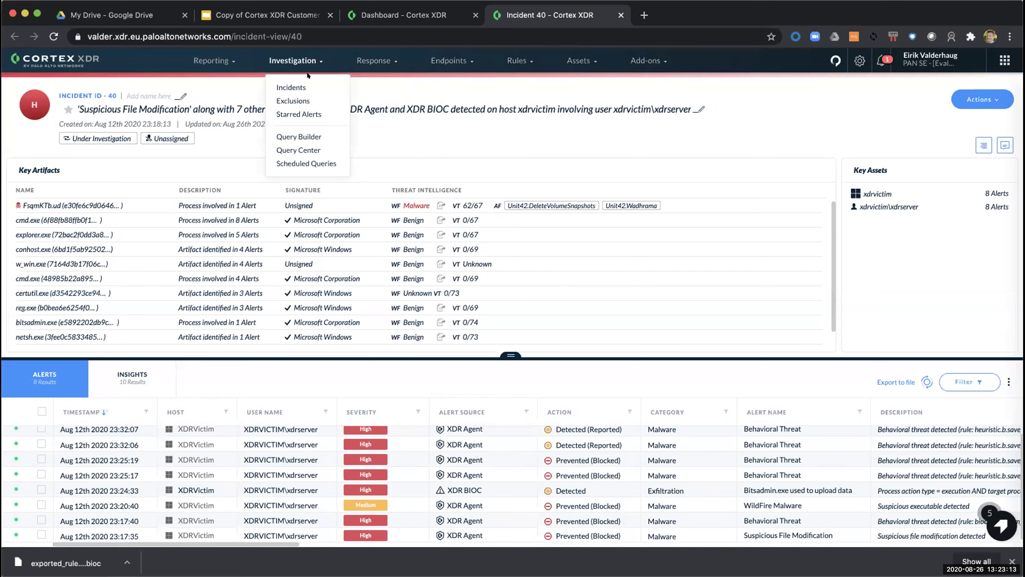
click(312, 136)
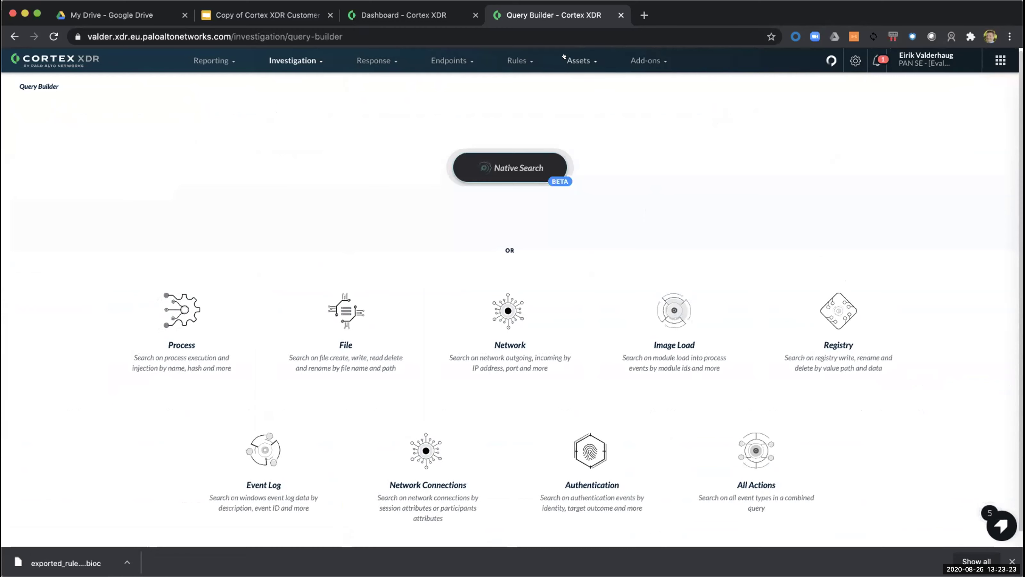
- Open the BIOC rules list and look through the enabled rules
mouse_move(518, 61)
click(516, 87)
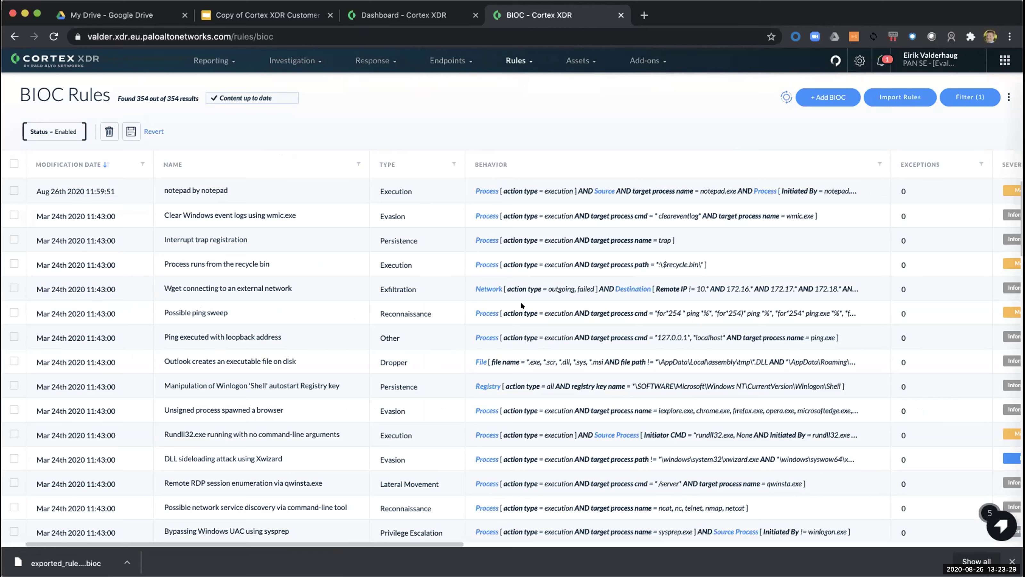
scroll(520, 302, down, 3)
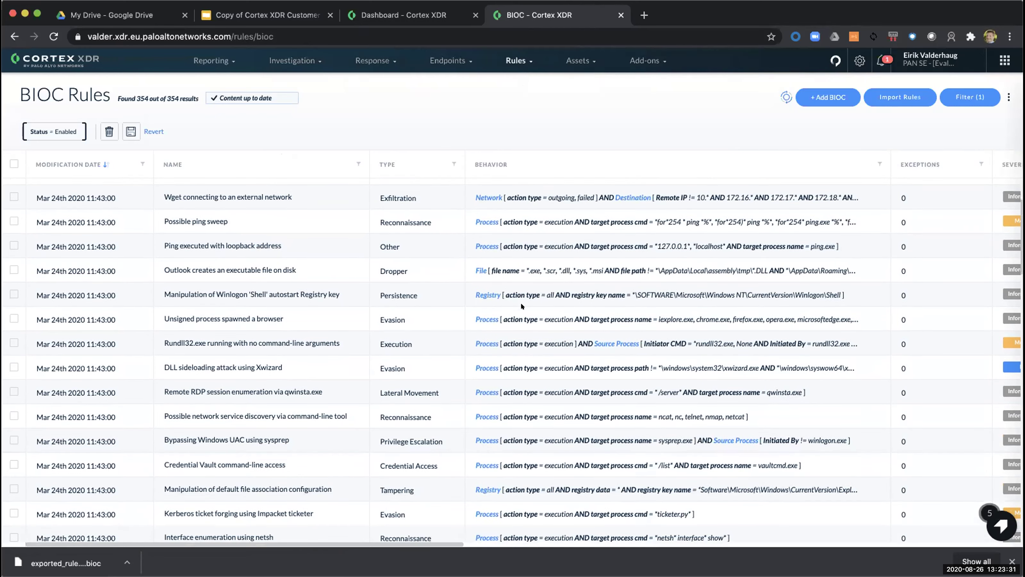
scroll(520, 302, down, 3)
scroll(520, 303, up, 5)
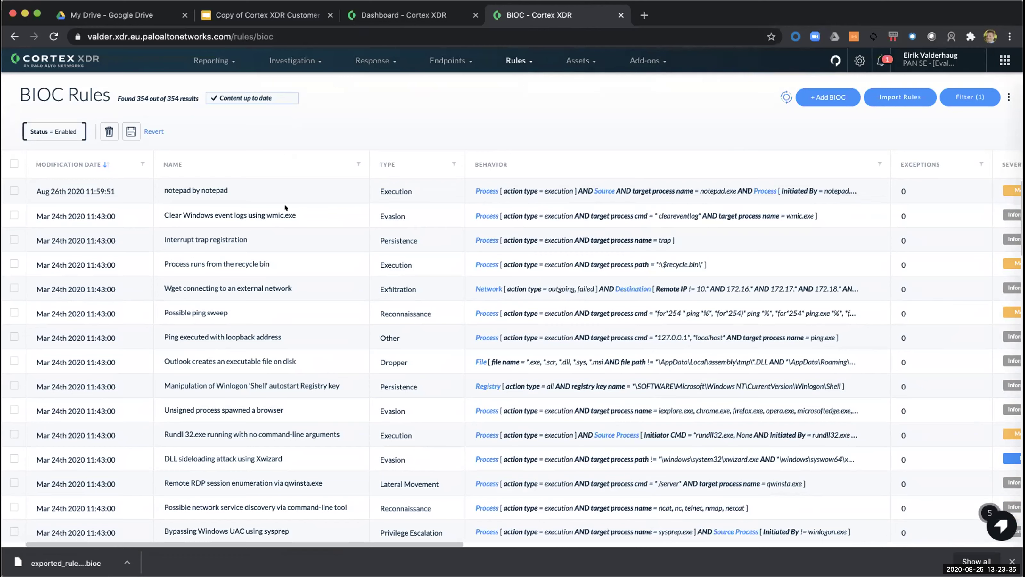
- Open the "notepad by notepad" BIOC rule for editing and bring up its query in the Rule Builder
right_click(258, 189)
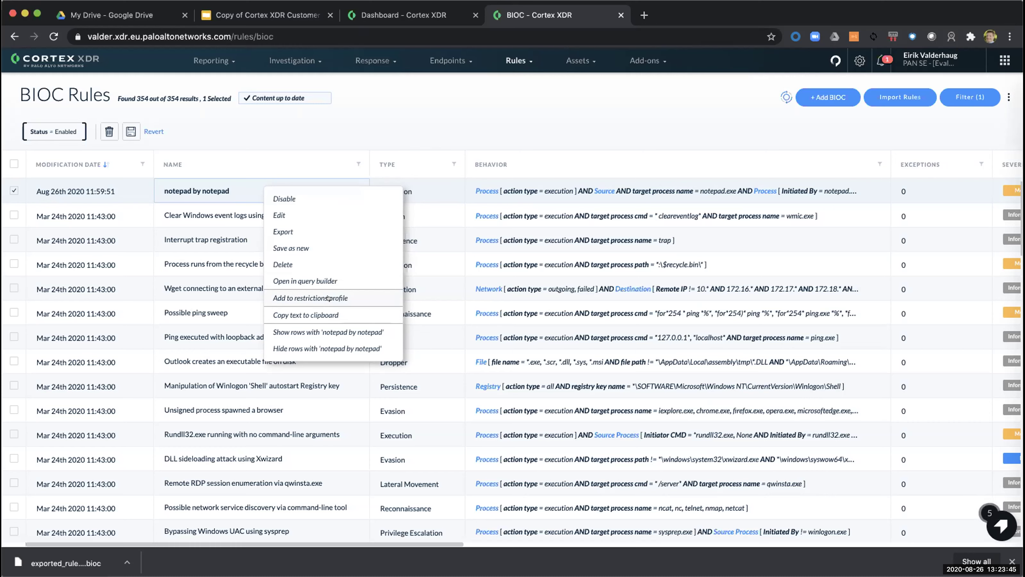
click(538, 188)
right_click(539, 188)
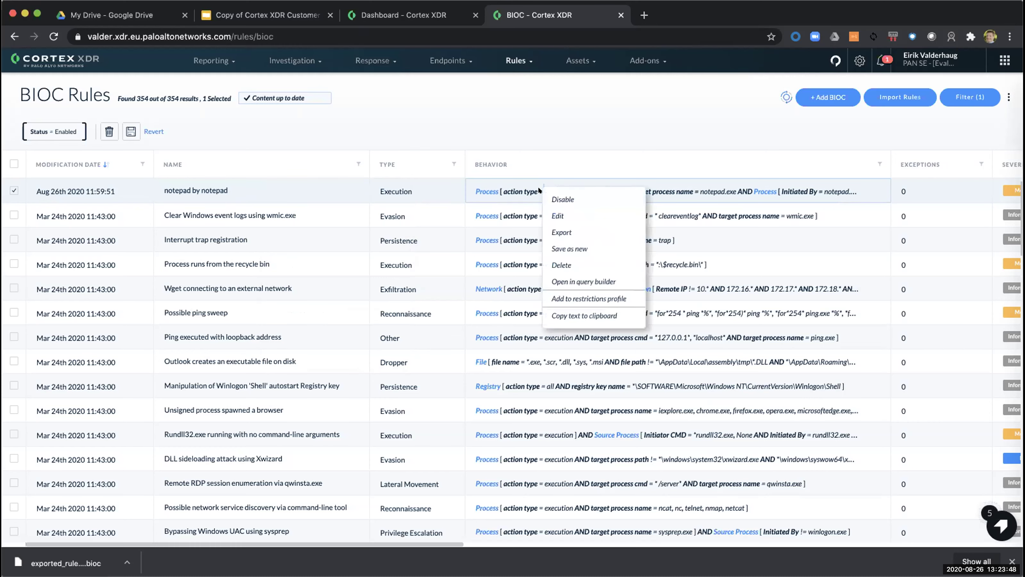
click(567, 215)
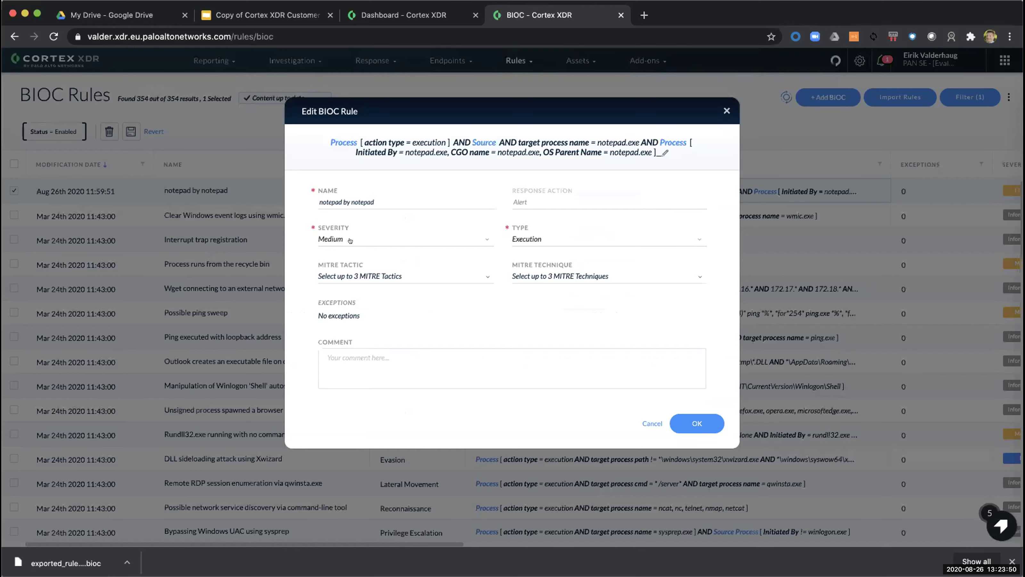
click(664, 152)
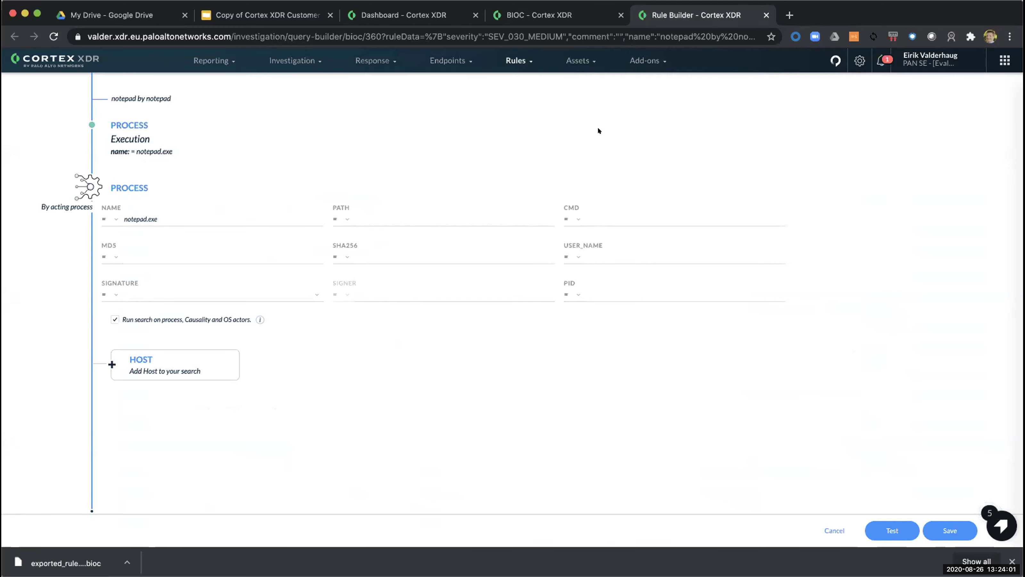
- Return to the BIOC rules list and view the actions available for the "notepad by notepad" rule, including adding it to a restrictions profile
click(585, 15)
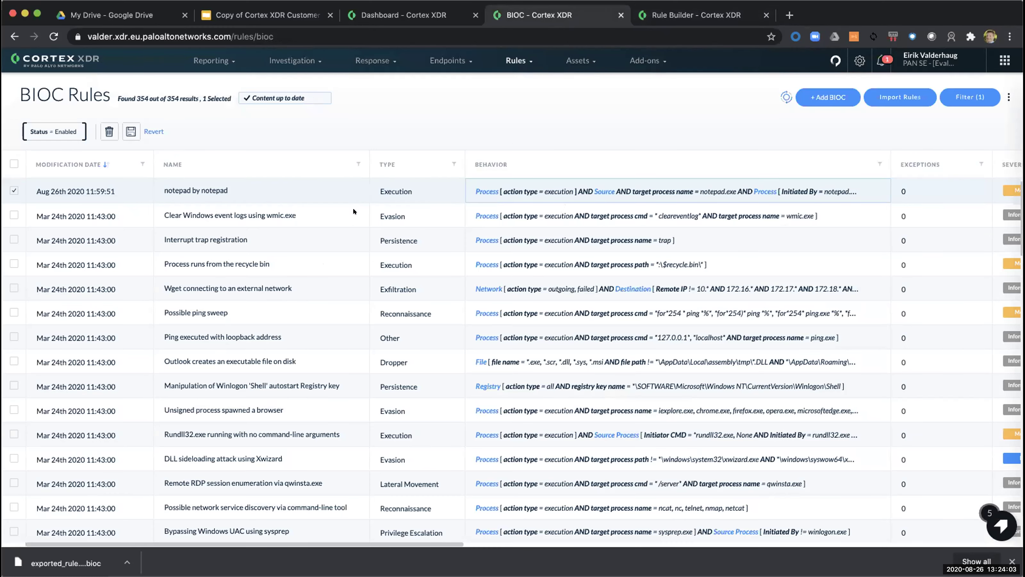
right_click(396, 191)
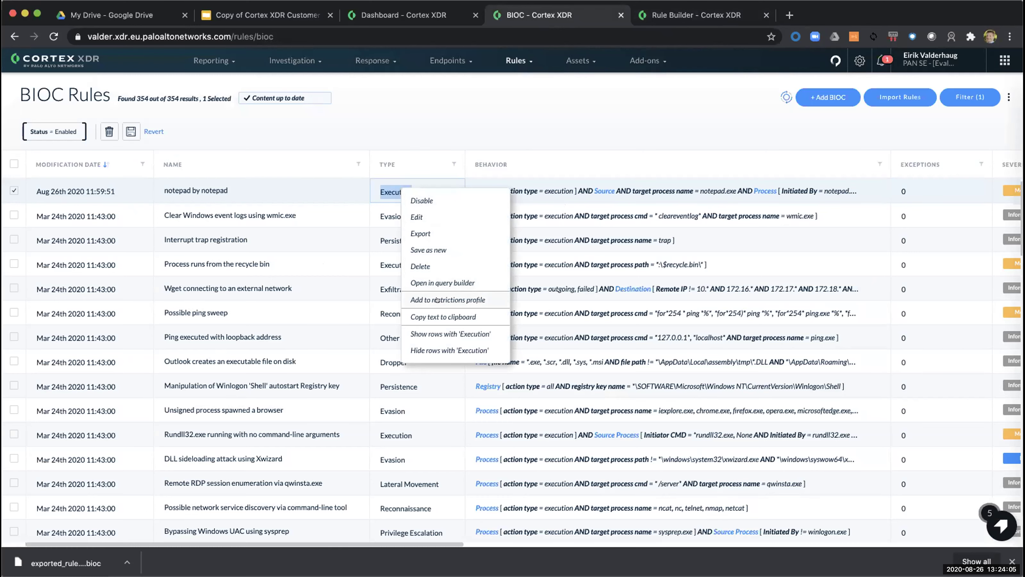
click(514, 127)
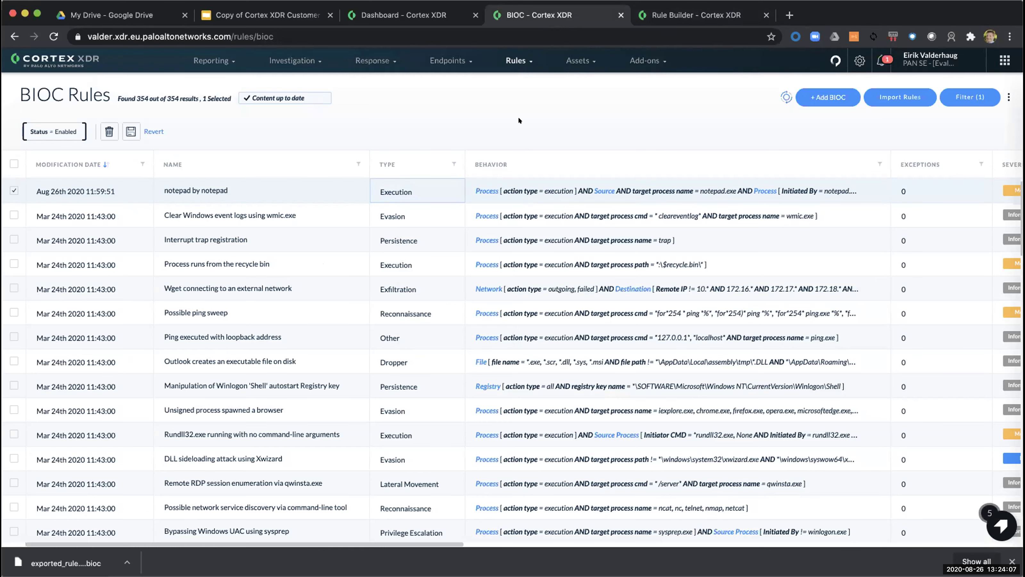
- Find the Windows restrictions profile "Notepad" among the prevention profiles and open it for editing
mouse_move(449, 59)
click(458, 97)
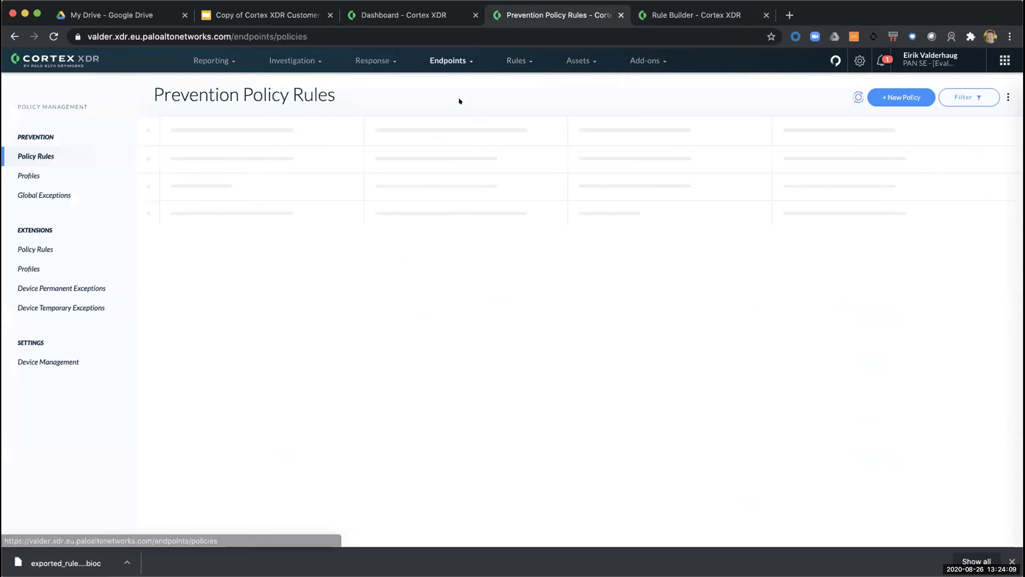
click(29, 175)
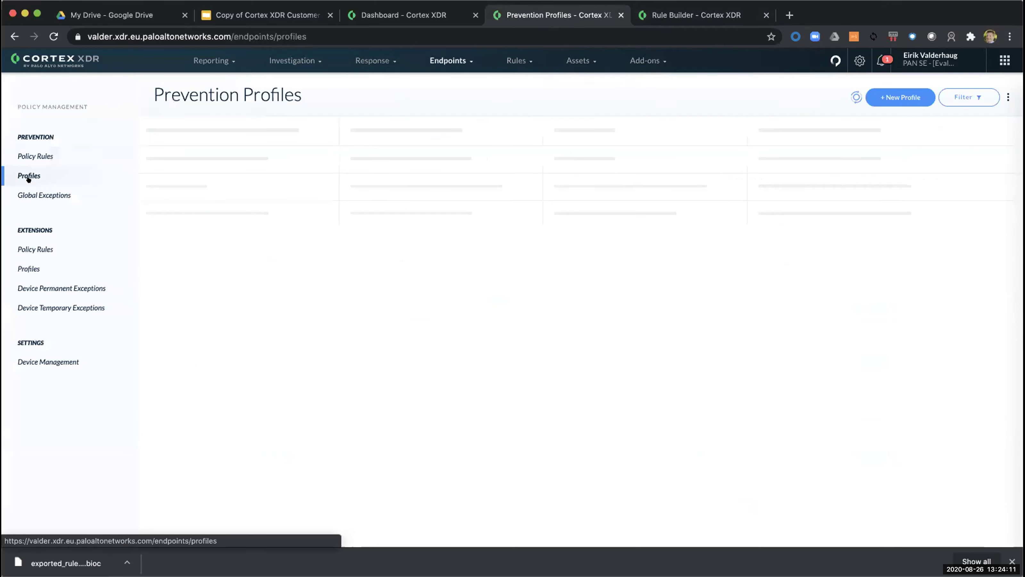
scroll(346, 324, down, 7)
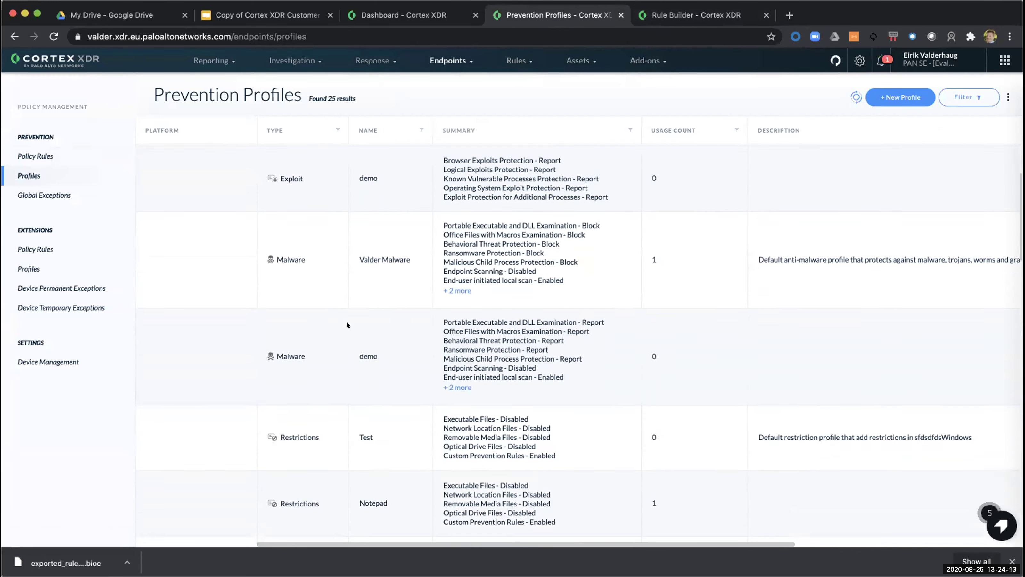
scroll(346, 324, down, 7)
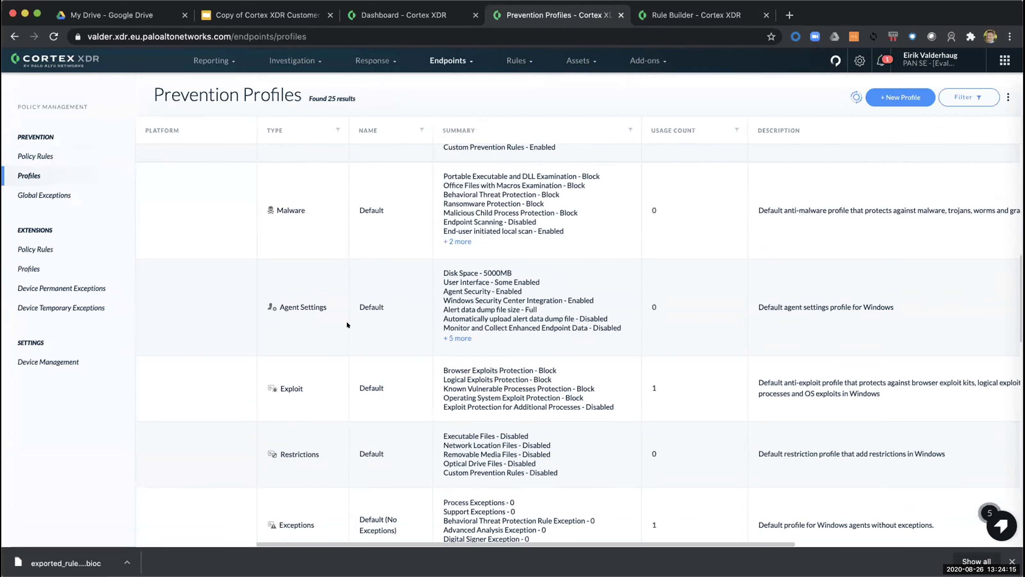
scroll(347, 323, up, 1)
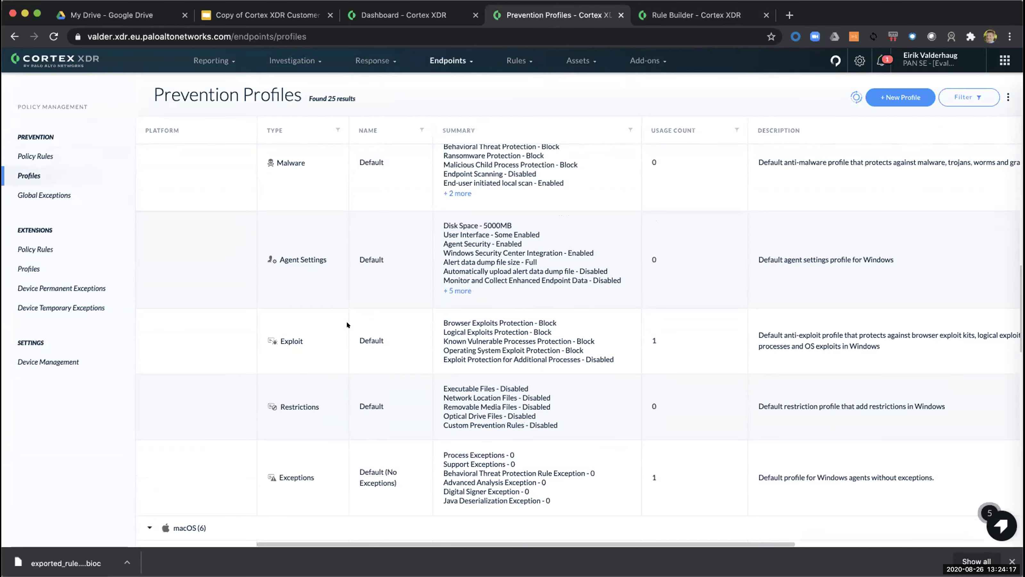
scroll(346, 324, up, 9)
right_click(384, 429)
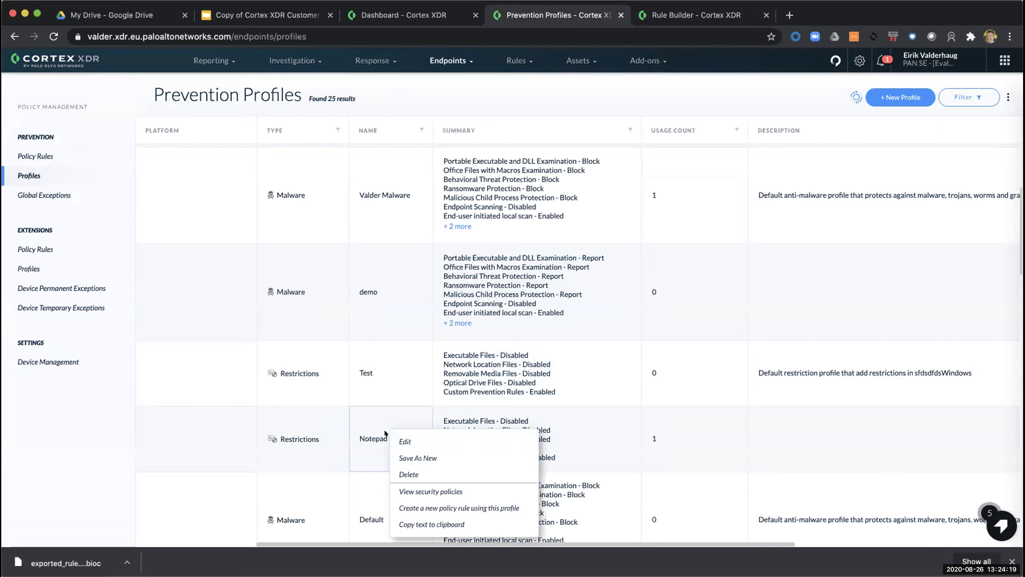
click(410, 434)
- Examine the Custom Prevention Rules section of the Notepad profile, including its prevention BIOC rules
scroll(559, 302, down, 4)
scroll(559, 302, down, 9)
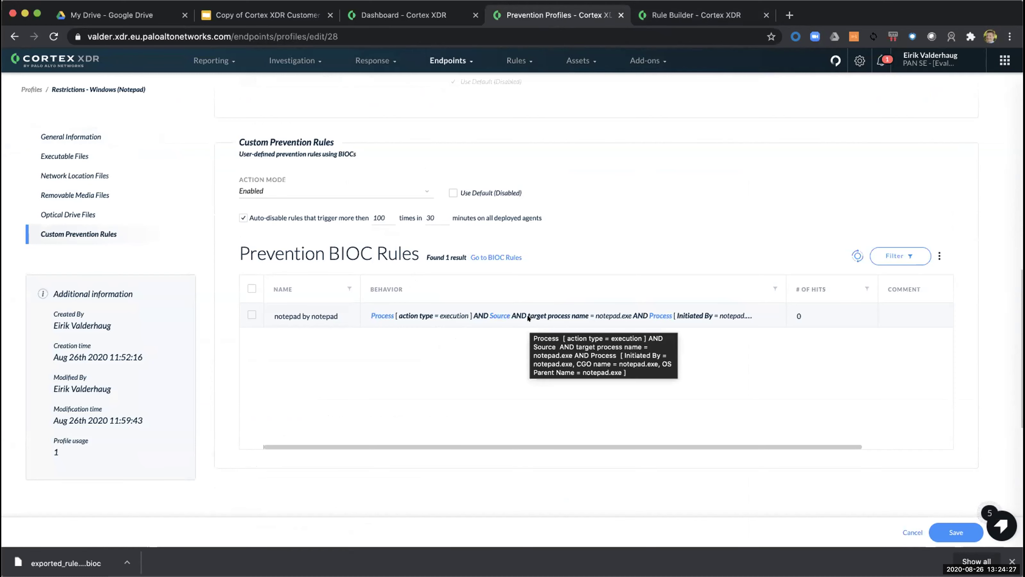
scroll(450, 148, up, 5)
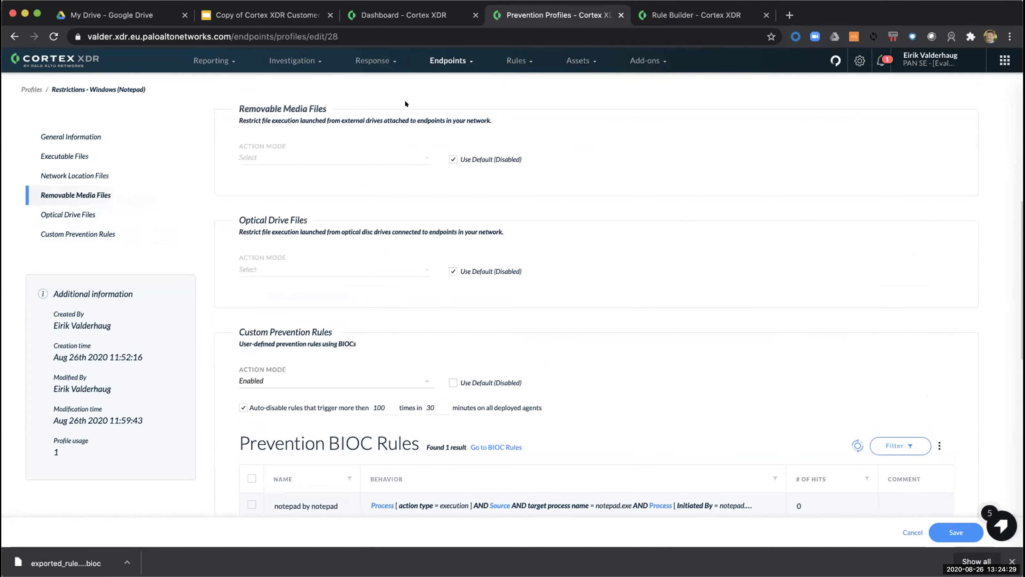
- Open Asset Management and review the network assets that have no agent installed
mouse_move(573, 56)
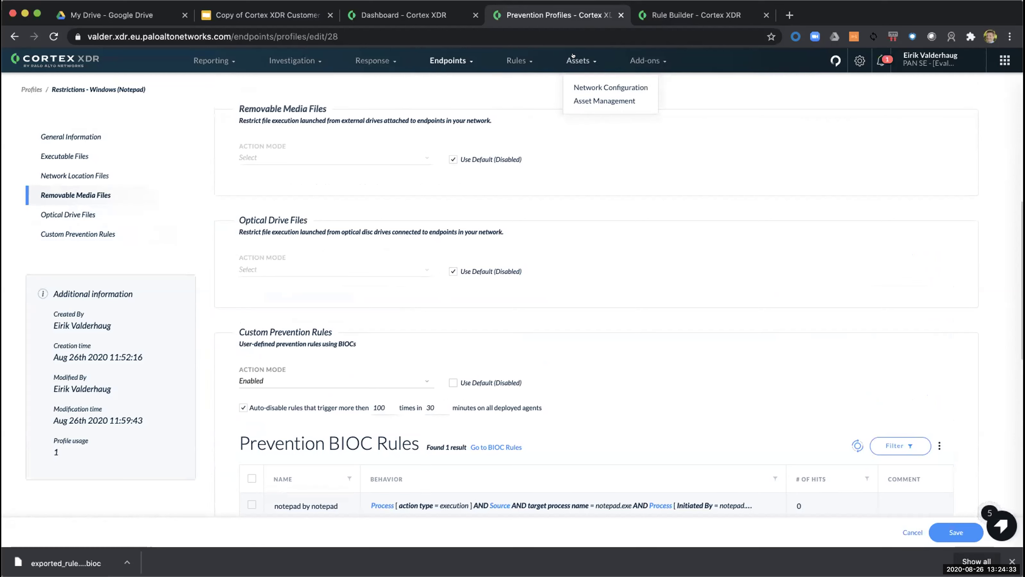
click(592, 102)
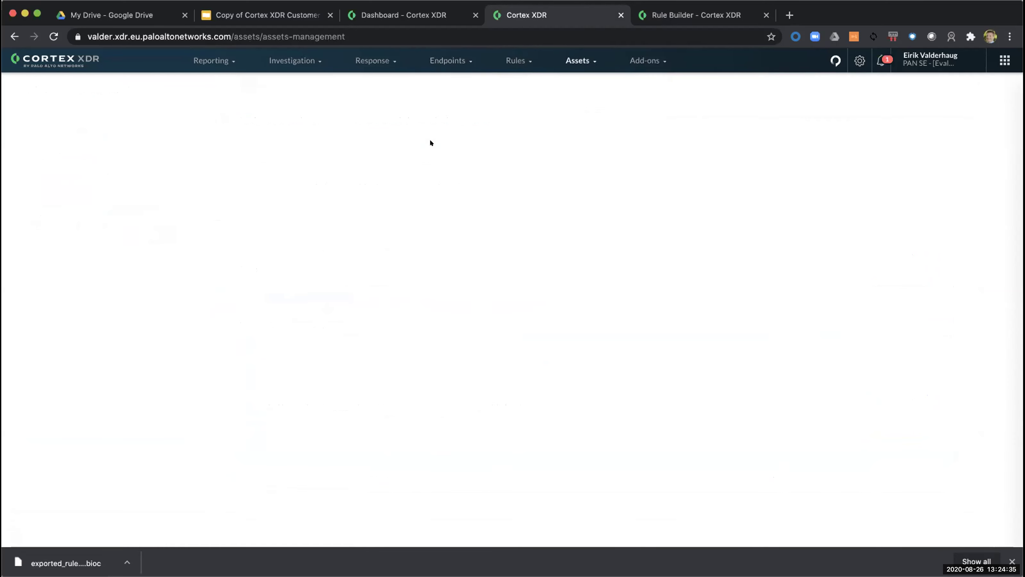
scroll(305, 330, down, 5)
scroll(306, 333, down, 4)
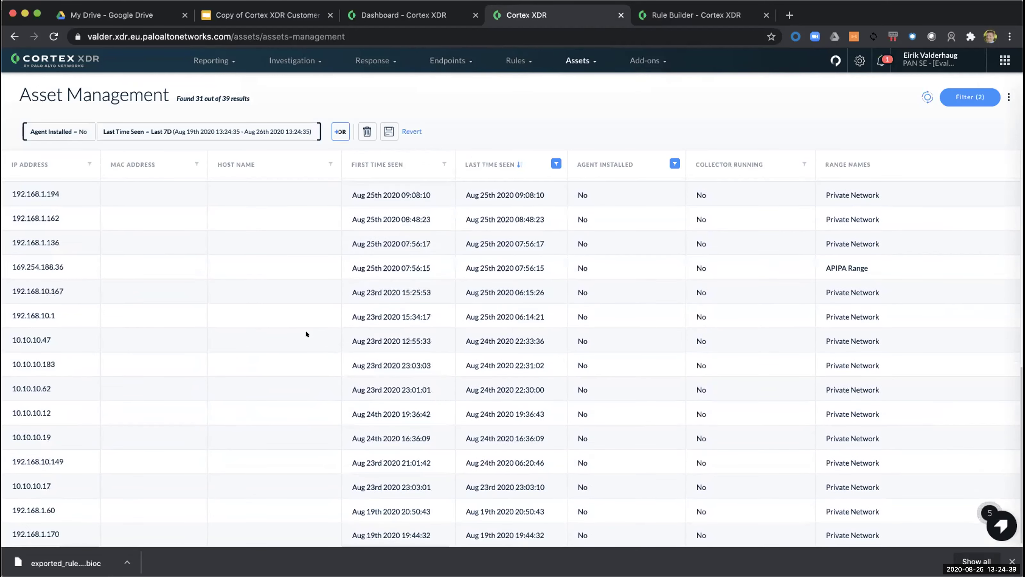
scroll(859, 324, up, 8)
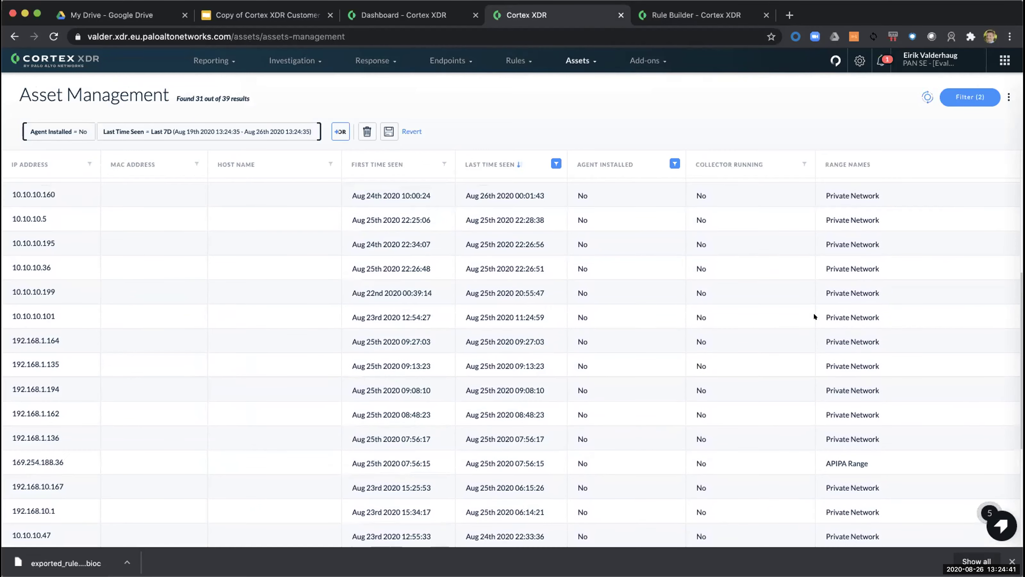
scroll(400, 373, down, 4)
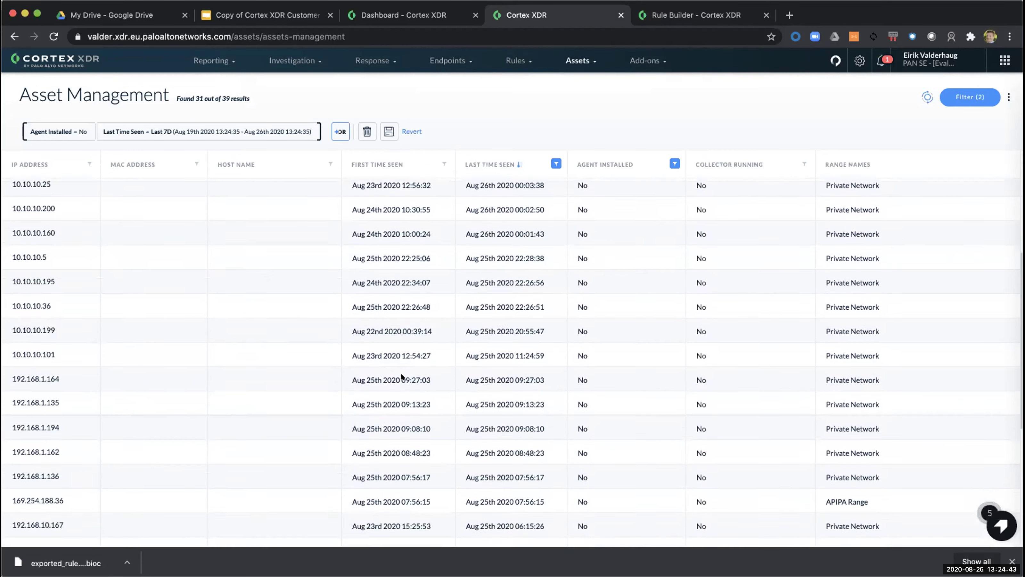
scroll(400, 373, up, 4)
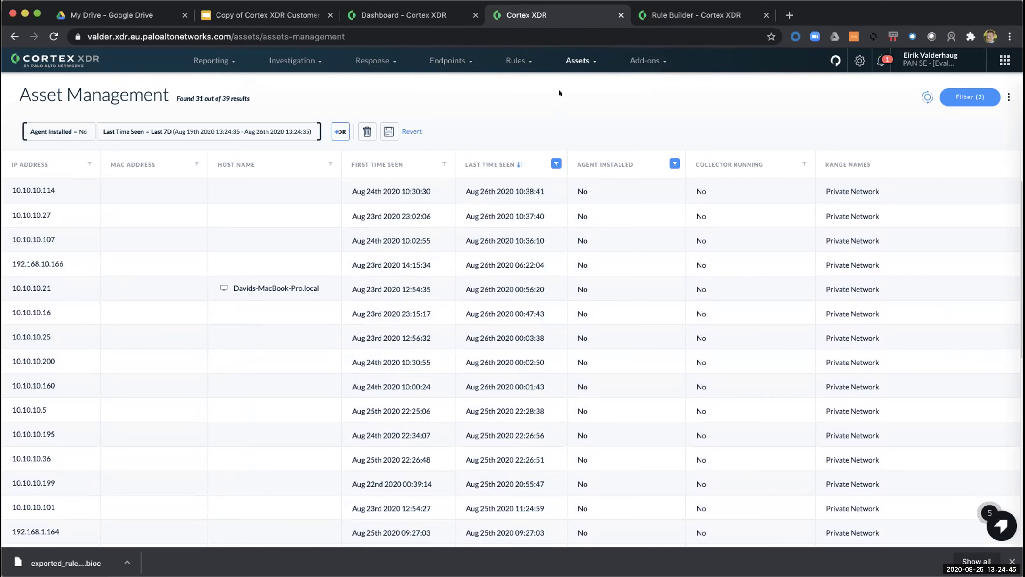
mouse_move(454, 55)
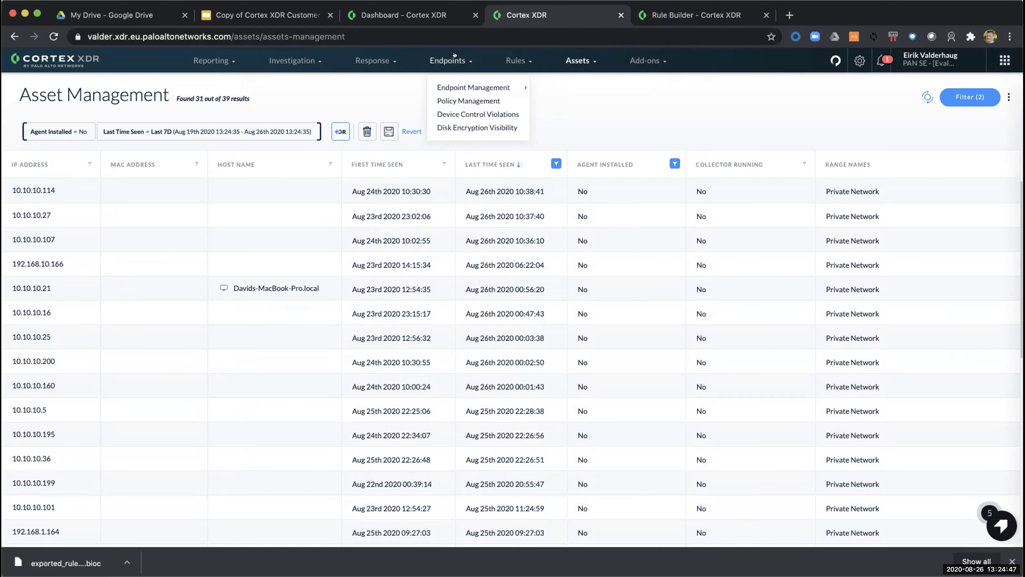
- Open Policy Management and view the extensions profiles for Windows and macOS
click(475, 99)
click(39, 269)
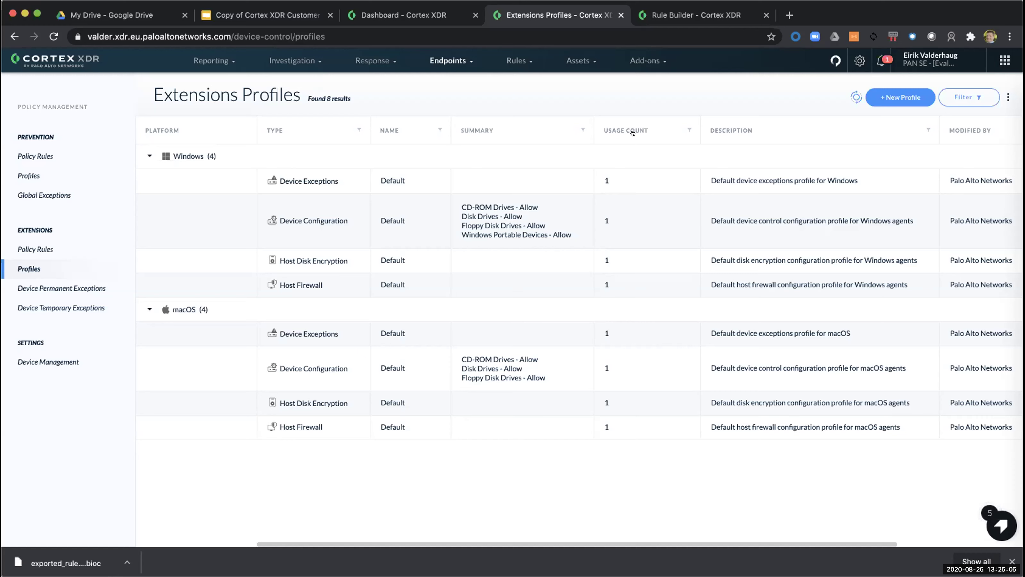
- Open Host Insights and view its users, groups and users-to-groups inventories
click(643, 62)
click(584, 57)
click(641, 61)
click(658, 87)
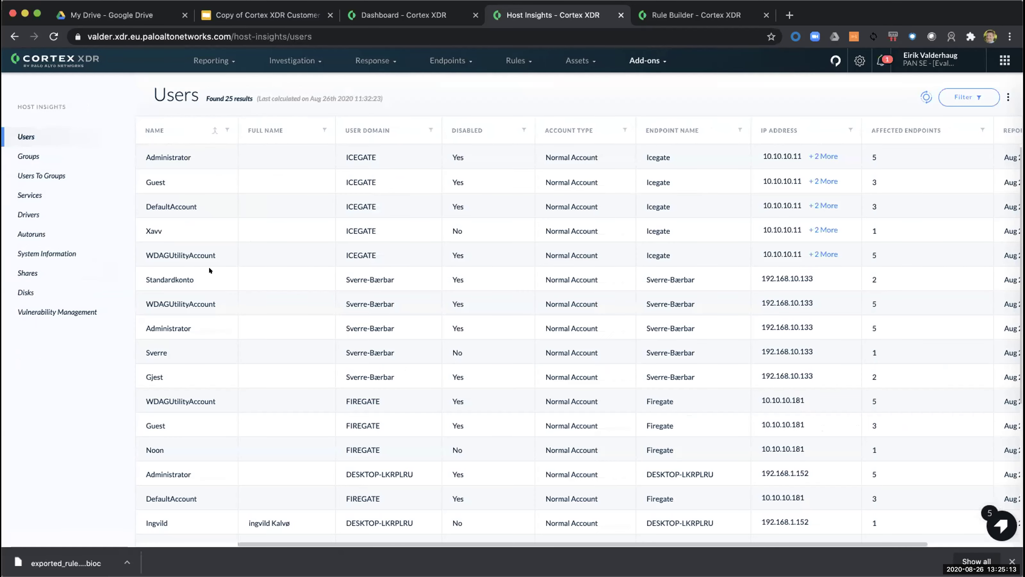
click(56, 155)
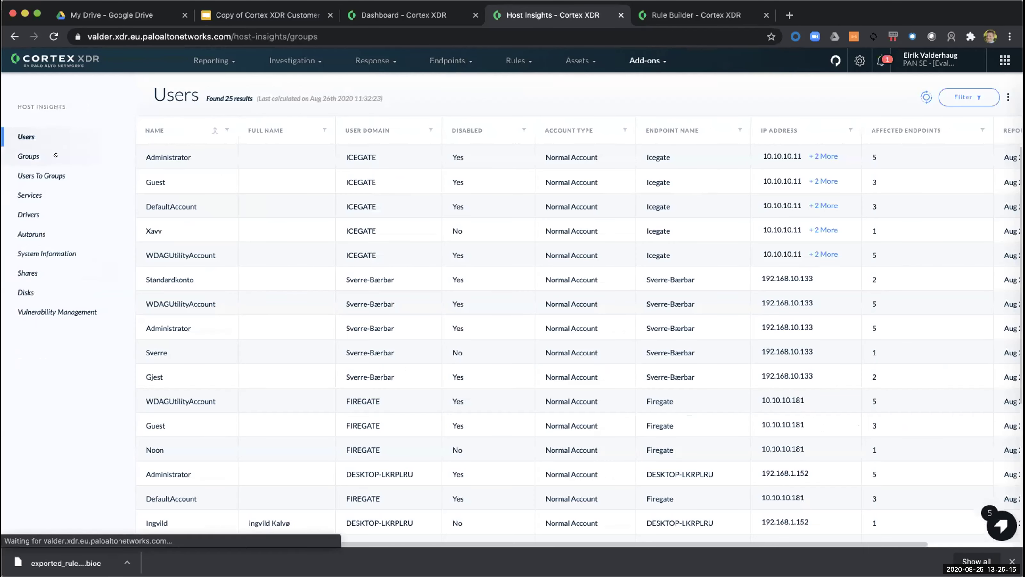
click(45, 172)
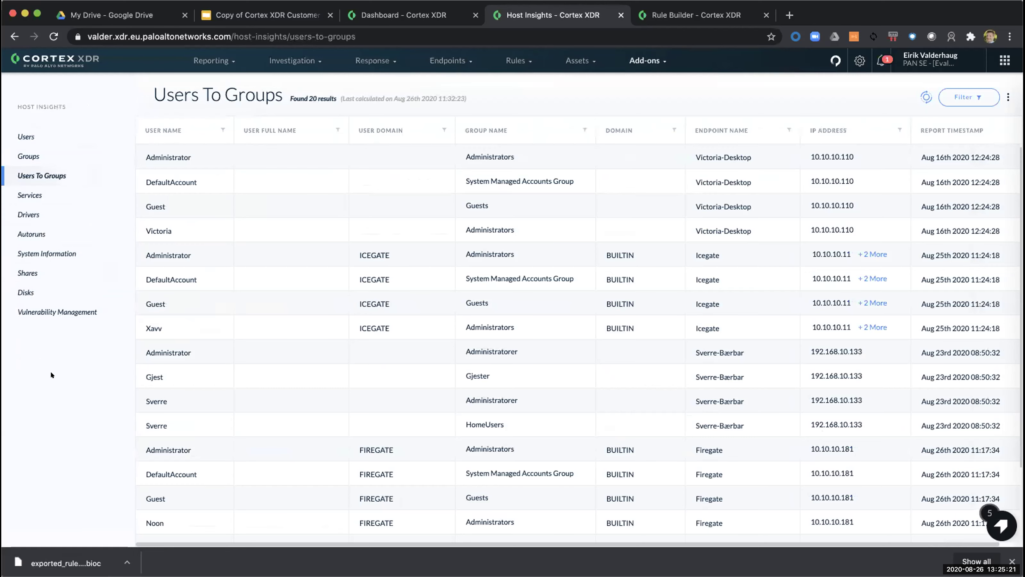
- Open Vulnerability Management in Host Insights and examine the CVE list, including severity scores, platforms and affected endpoints
click(65, 310)
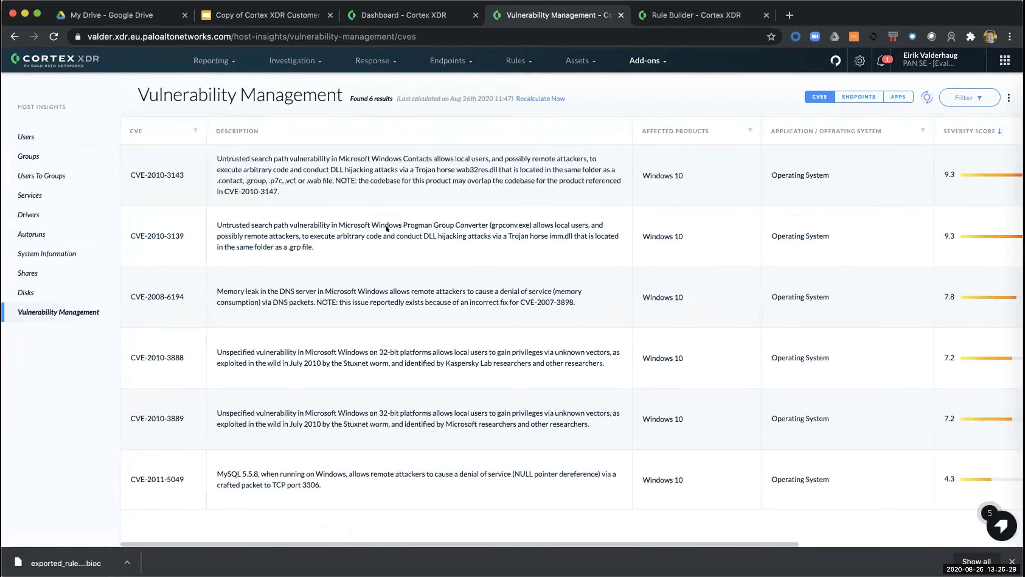
scroll(386, 227, right, 7)
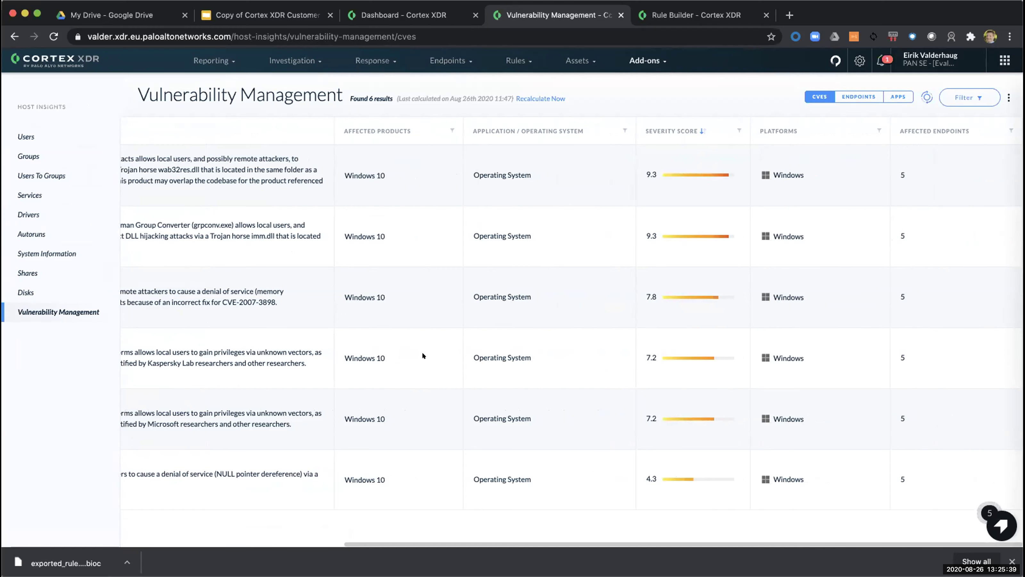
scroll(362, 336, left, 5)
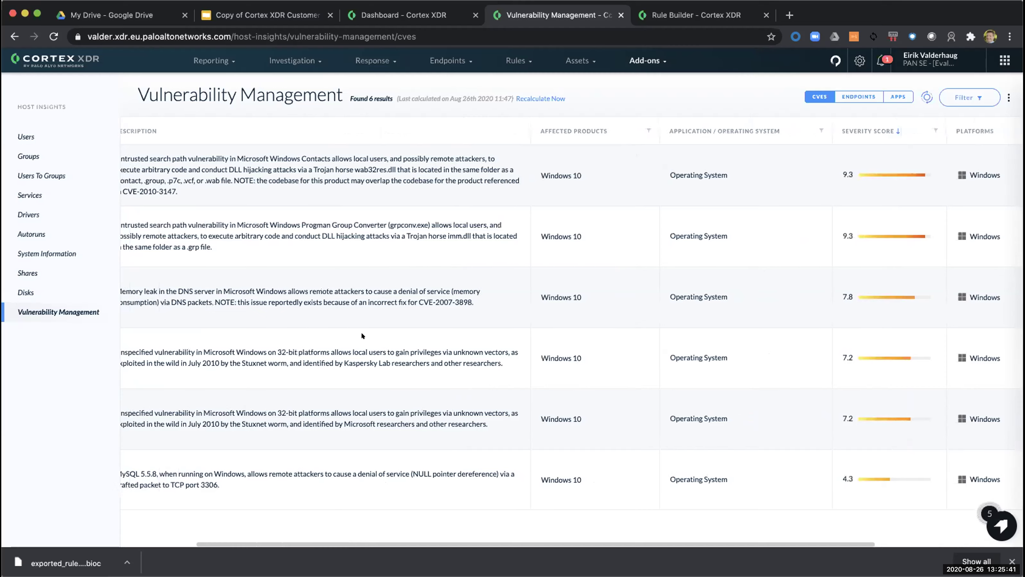
scroll(423, 226, left, 3)
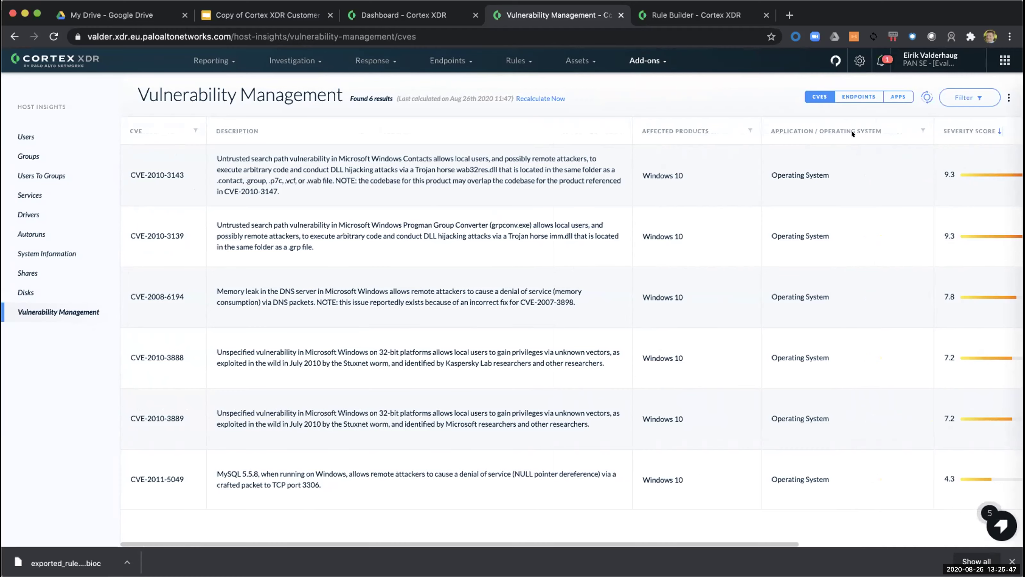
- Review the vulnerabilities grouped by endpoint and by application
click(857, 93)
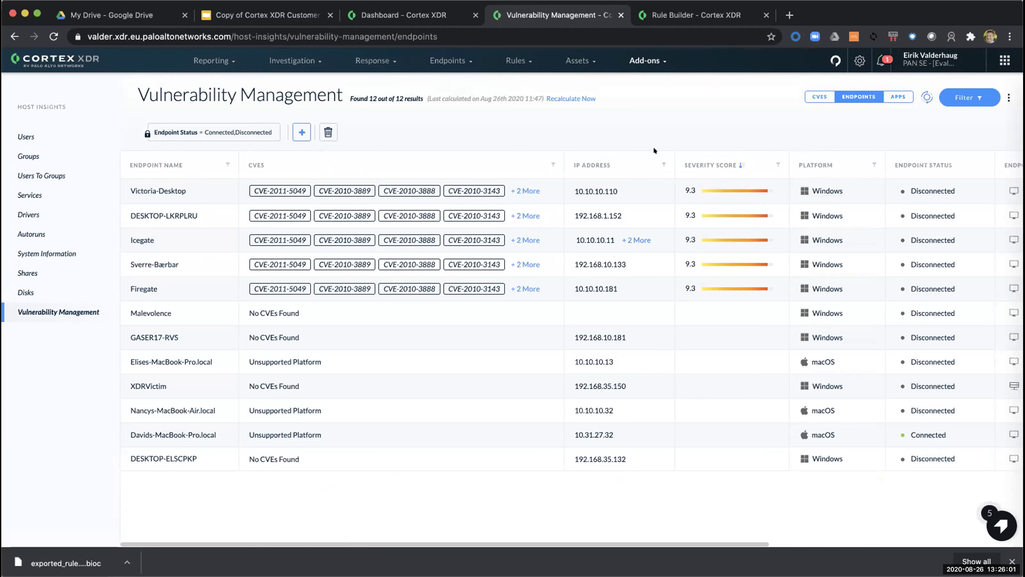
click(894, 96)
scroll(276, 245, down, 6)
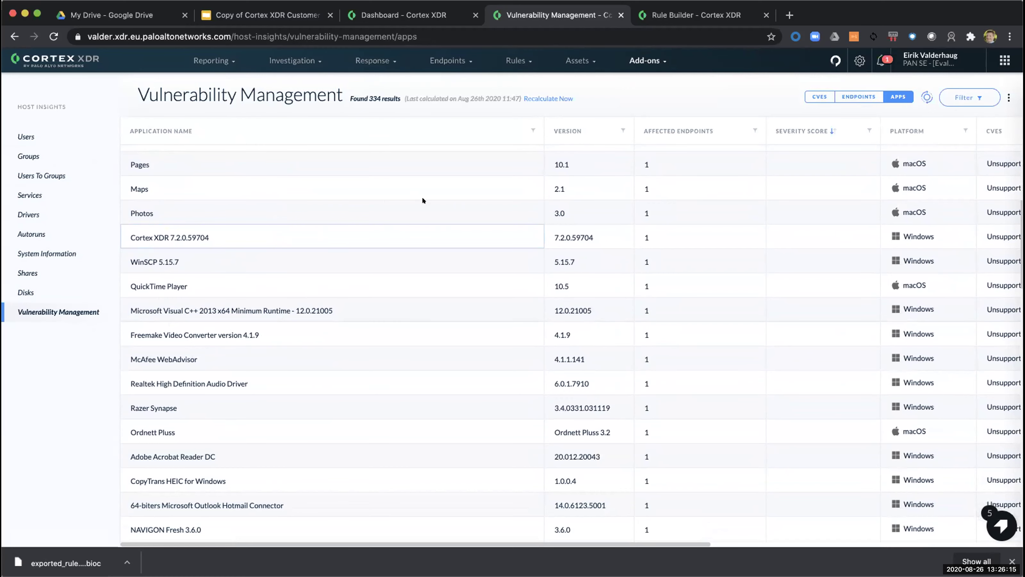
scroll(237, 227, up, 5)
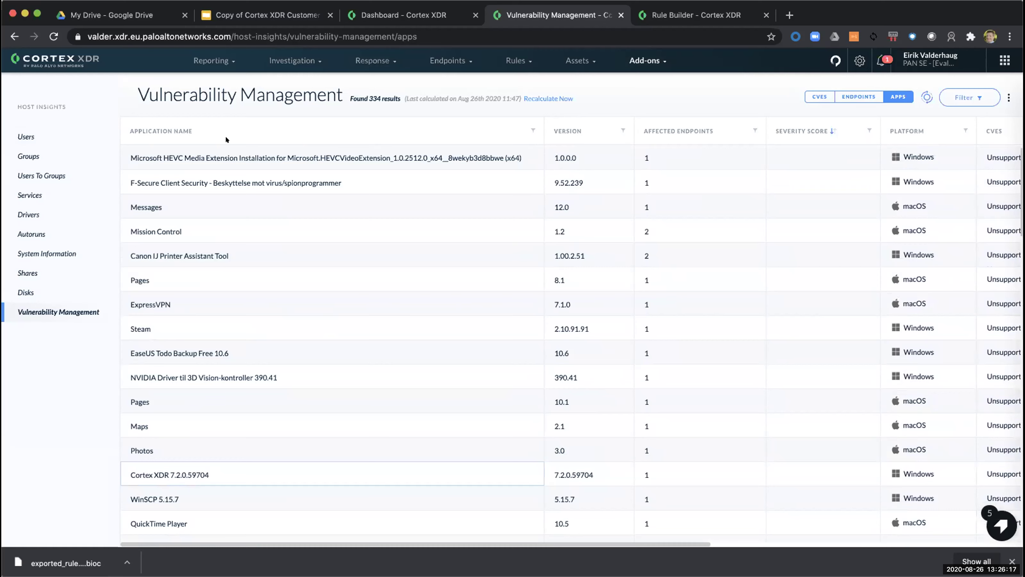
- From Asset Management, open the IP View of 10.10.10.21 through the Quick Launcher and review its threat intelligence details
click(574, 56)
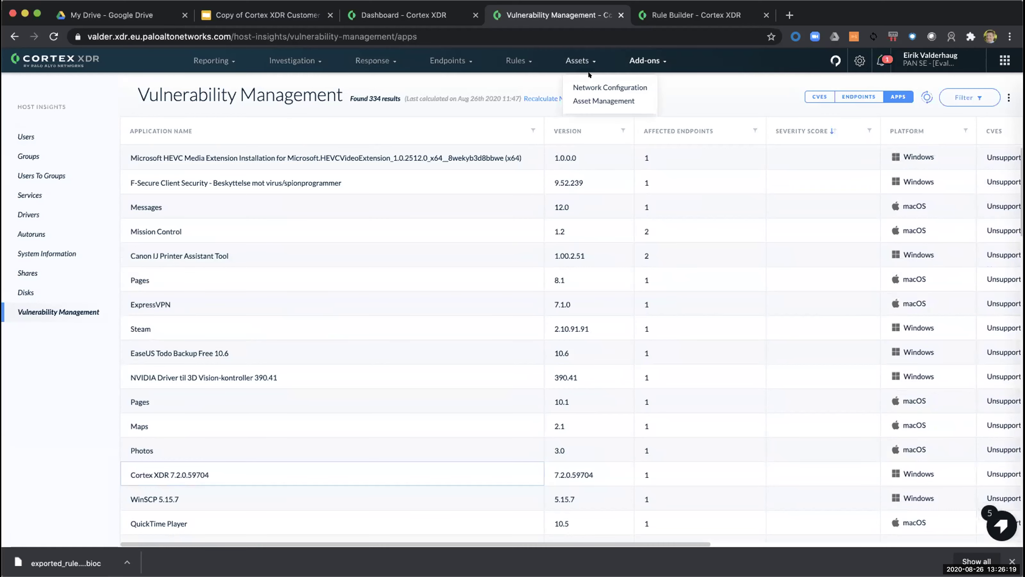
click(603, 100)
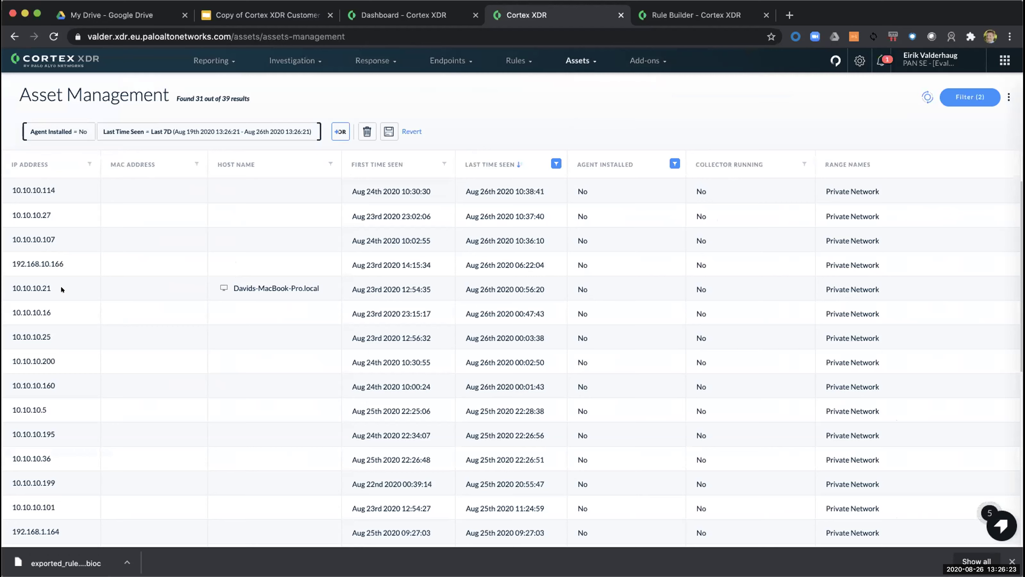
right_click(60, 286)
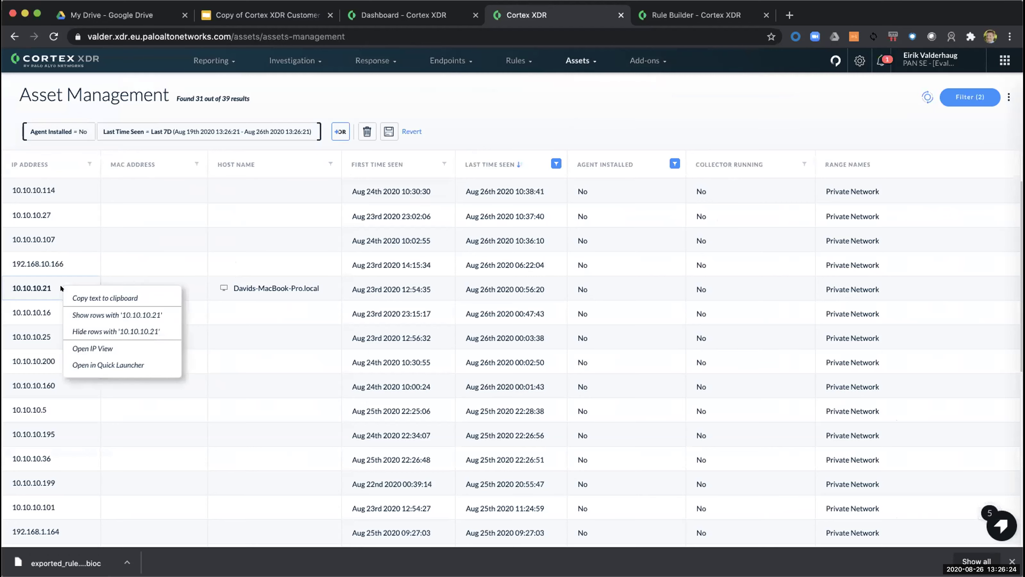
click(126, 363)
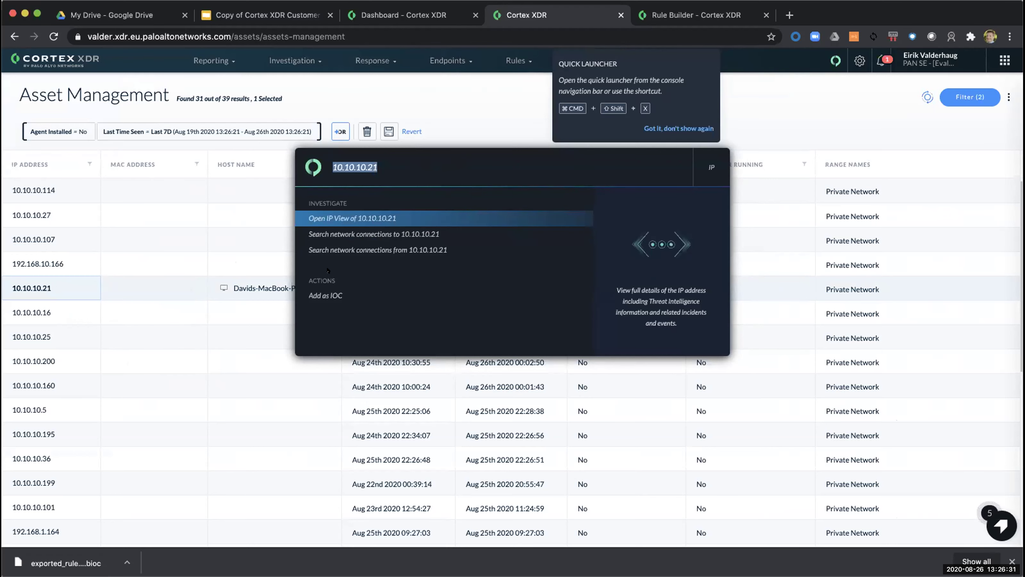
click(339, 214)
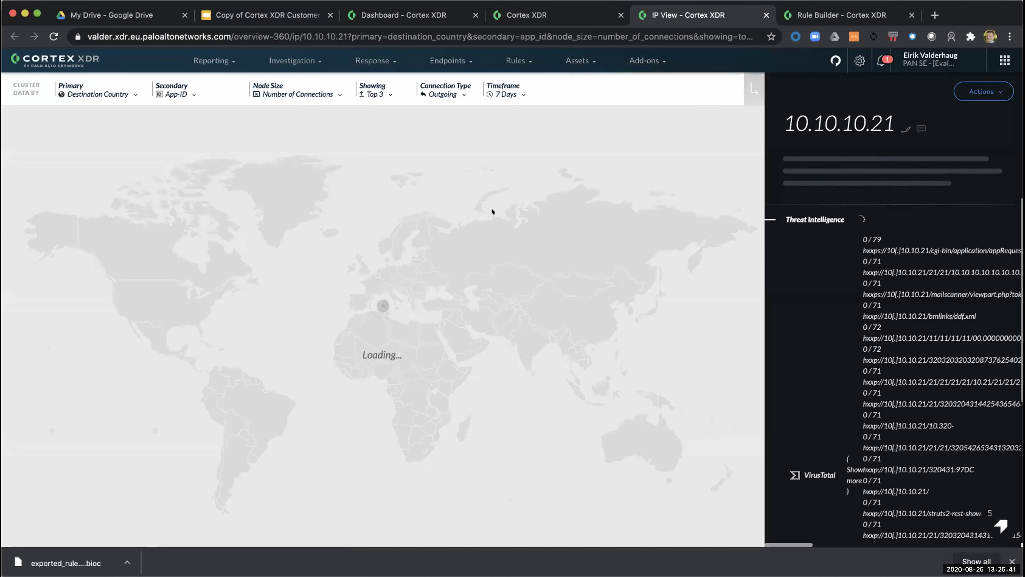
scroll(848, 293, down, 5)
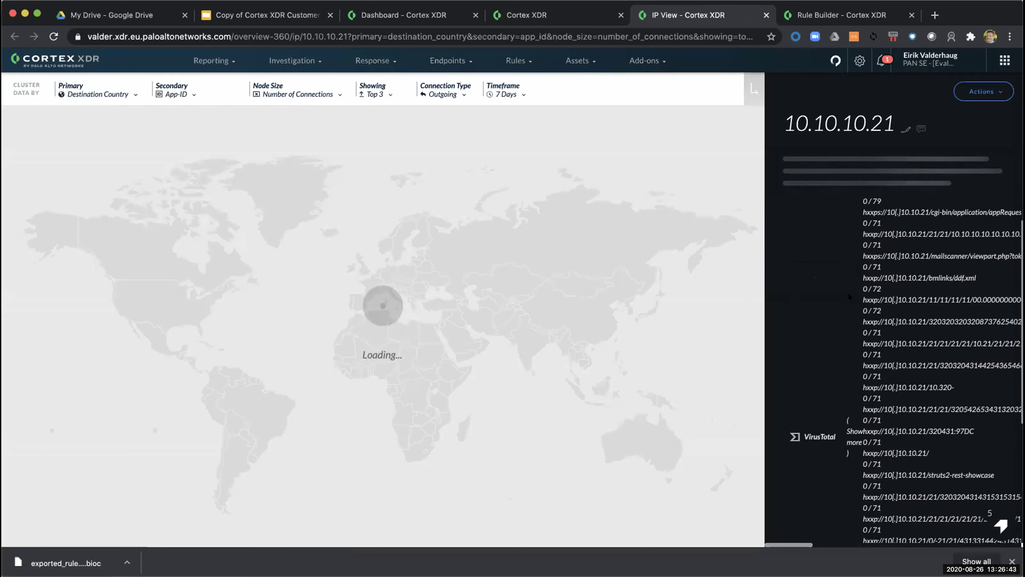
scroll(847, 293, down, 1)
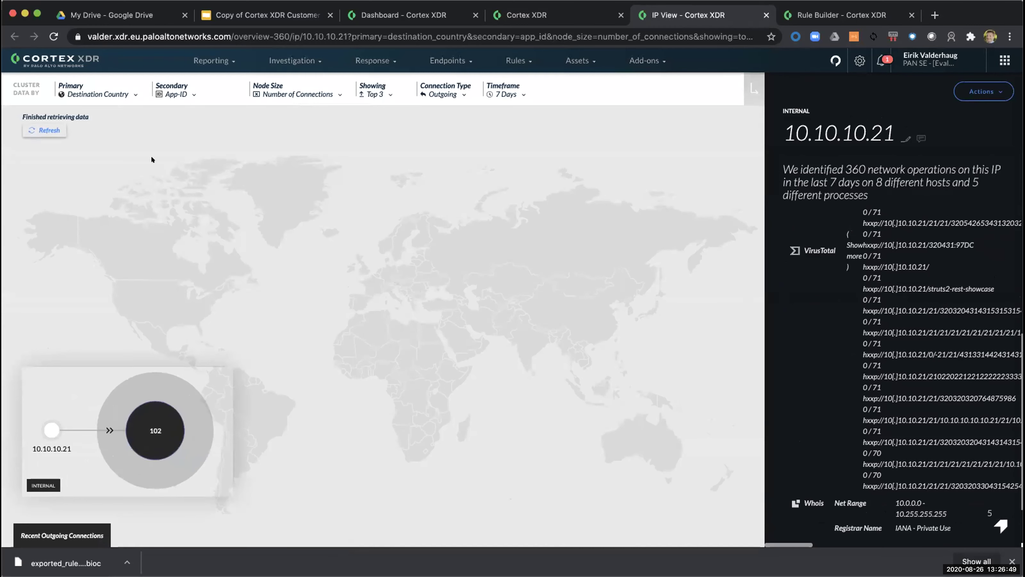
- Cluster the IP View data for 10.10.10.21 by All Aggregations and apply the change
click(106, 93)
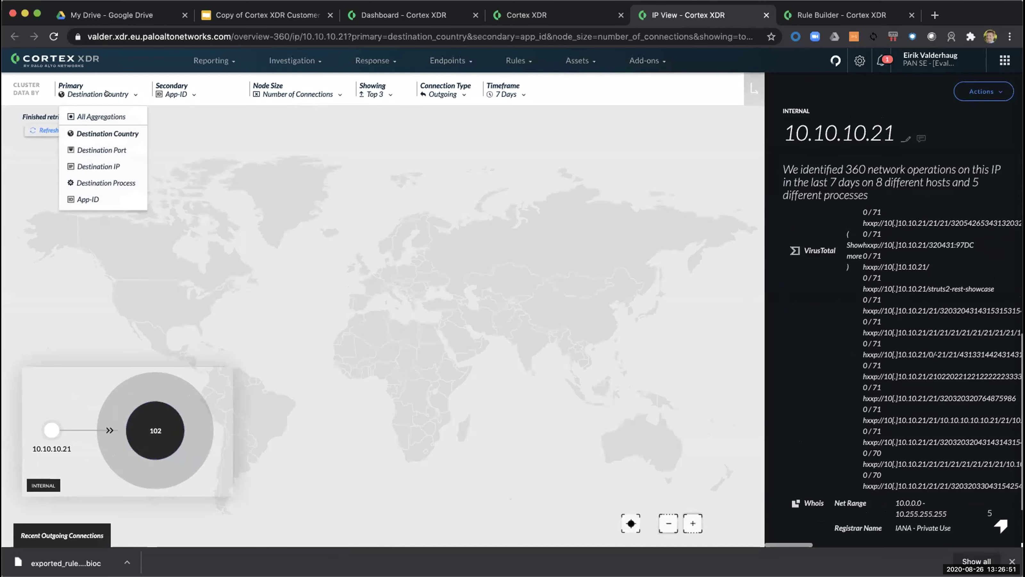
click(97, 116)
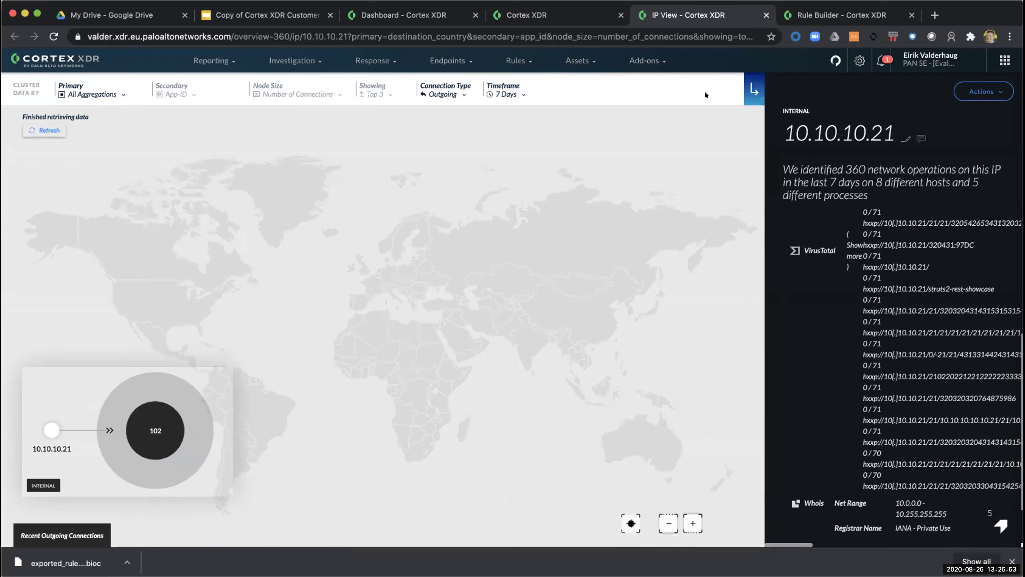
click(747, 86)
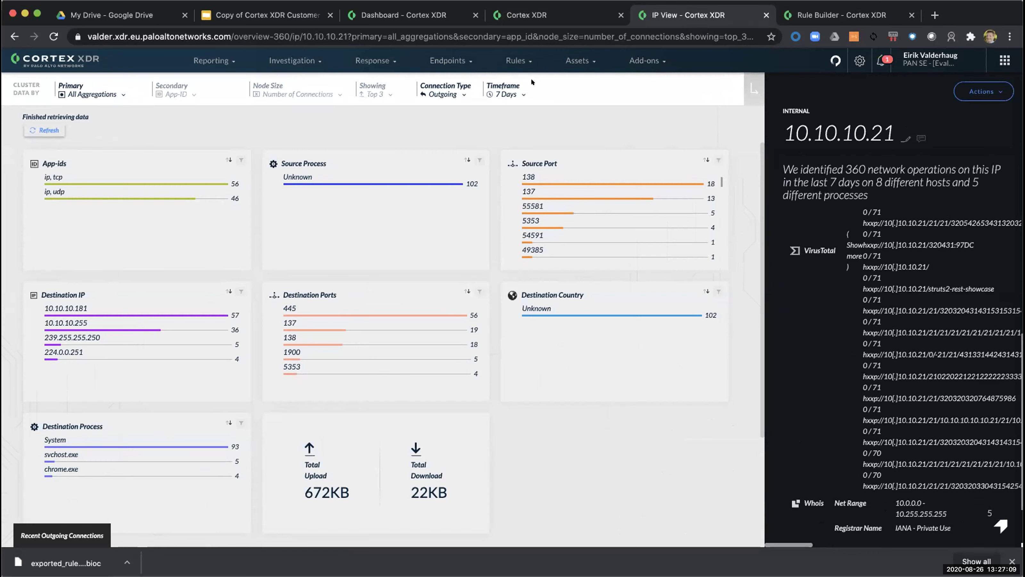
click(511, 60)
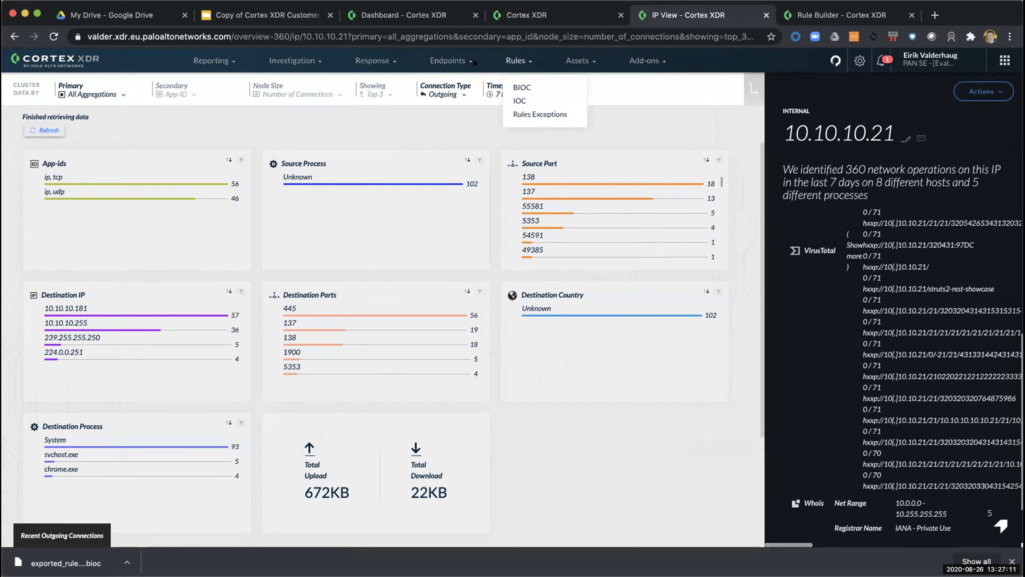
click(455, 62)
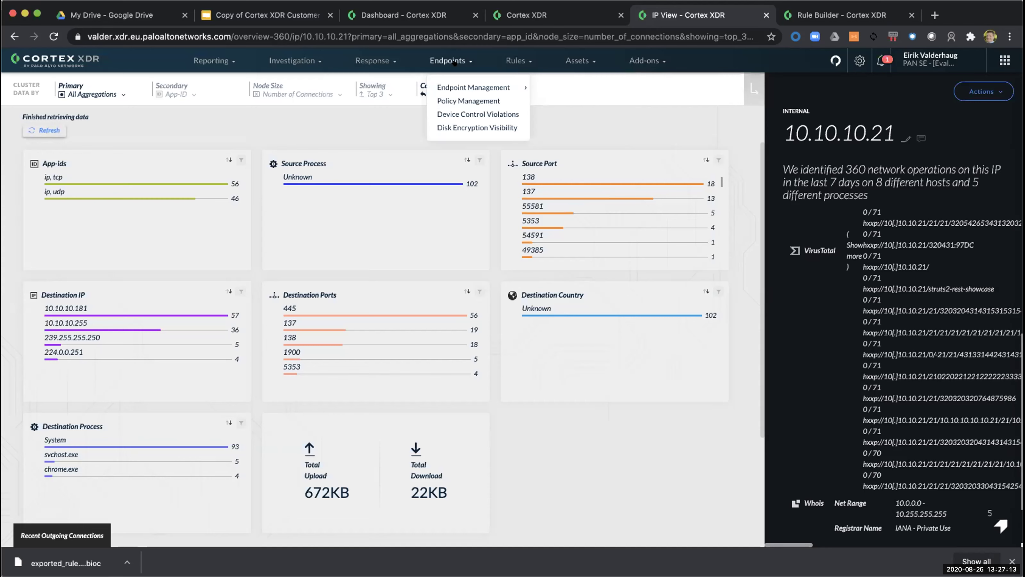
mouse_move(466, 85)
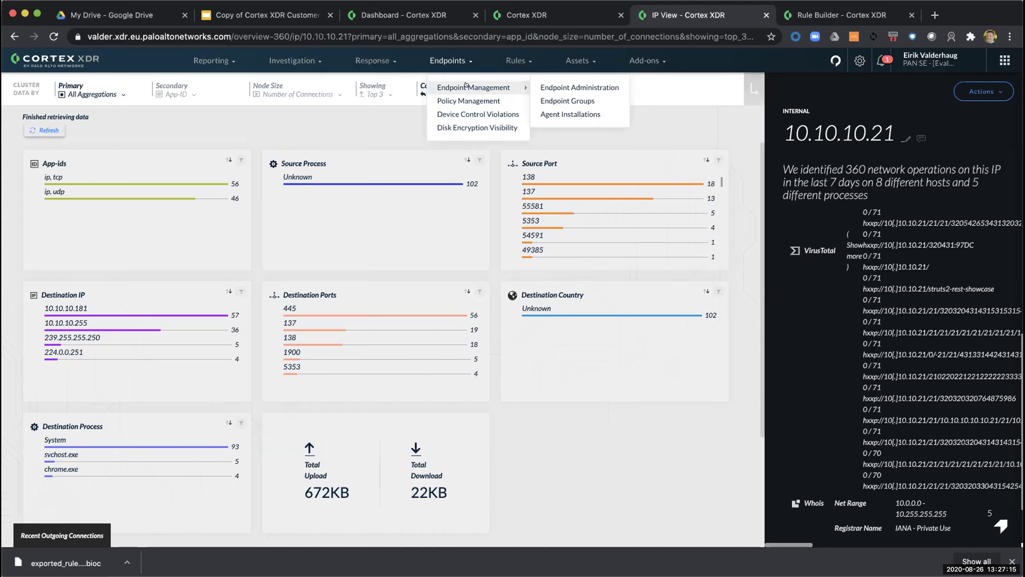
click(355, 119)
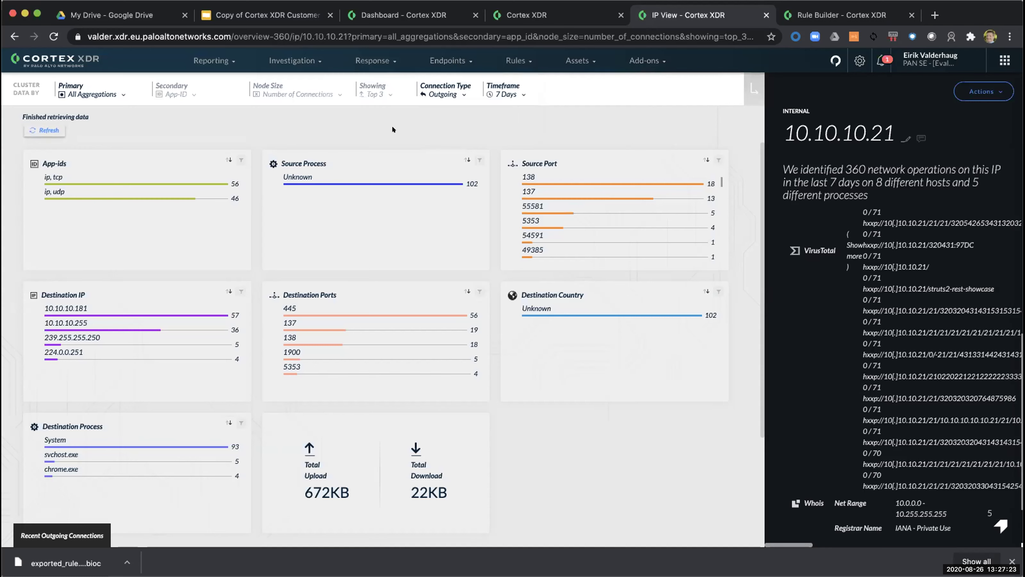
mouse_move(366, 57)
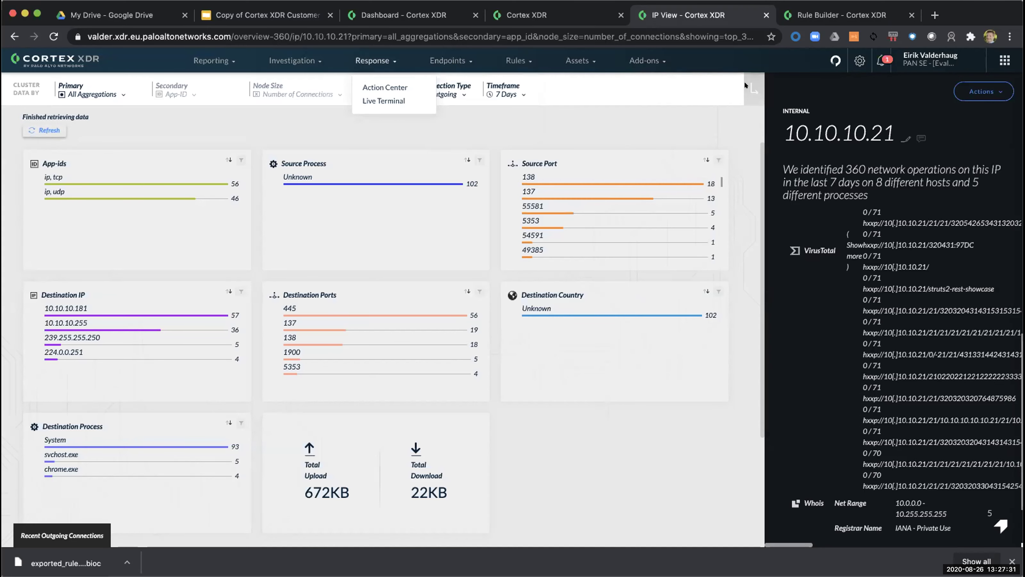
- Return to Host Insights and reopen the Vulnerability Management CVE list
mouse_move(647, 62)
click(646, 88)
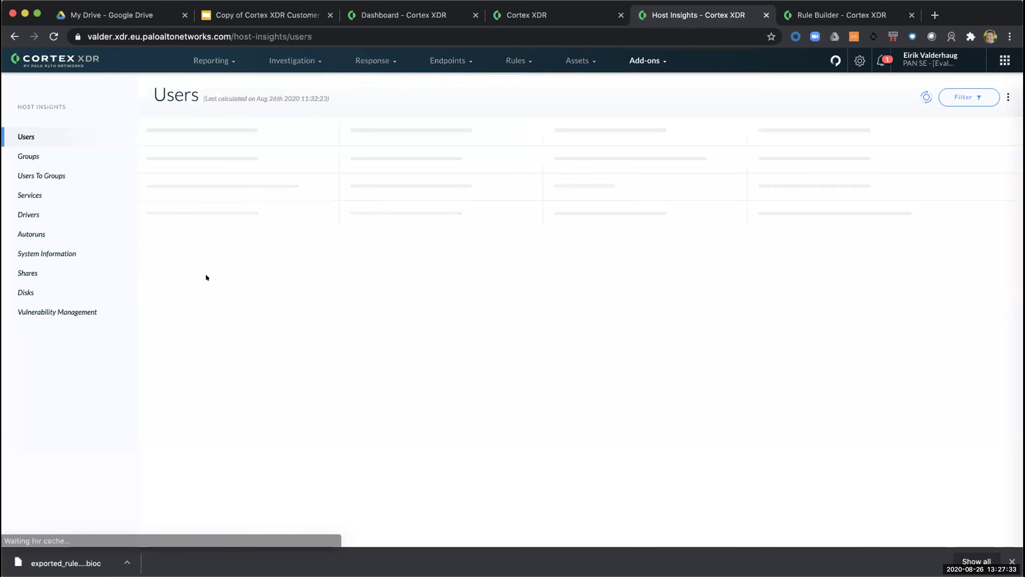
click(87, 307)
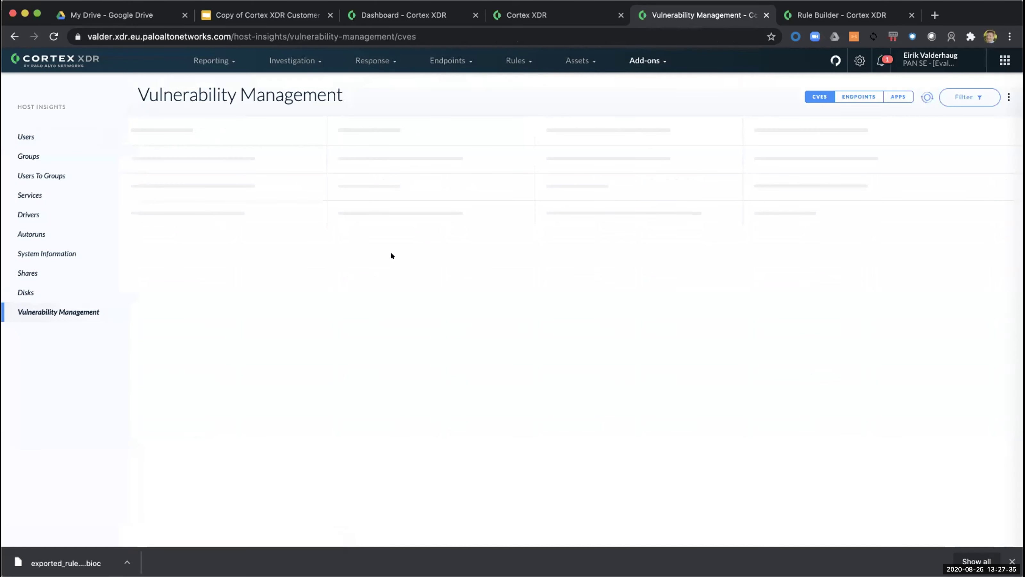
- Open the Action Center and start defining a new response action
mouse_move(515, 62)
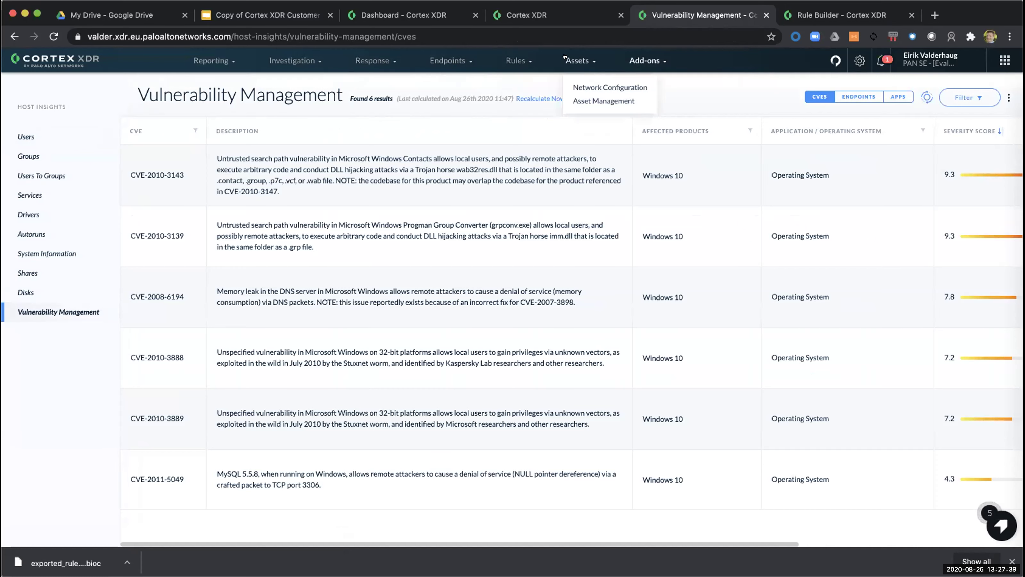
mouse_move(449, 60)
mouse_move(465, 83)
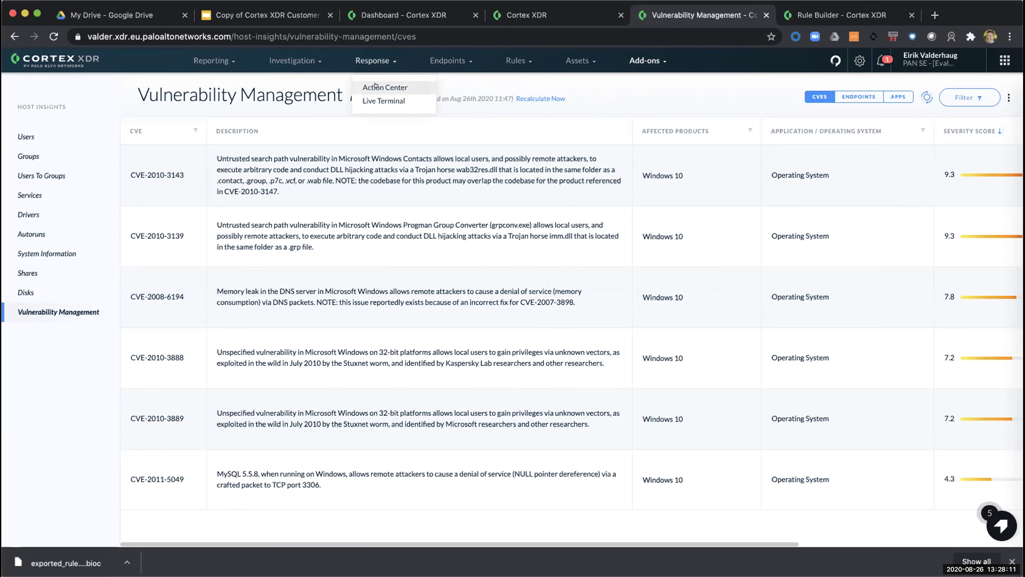
click(375, 83)
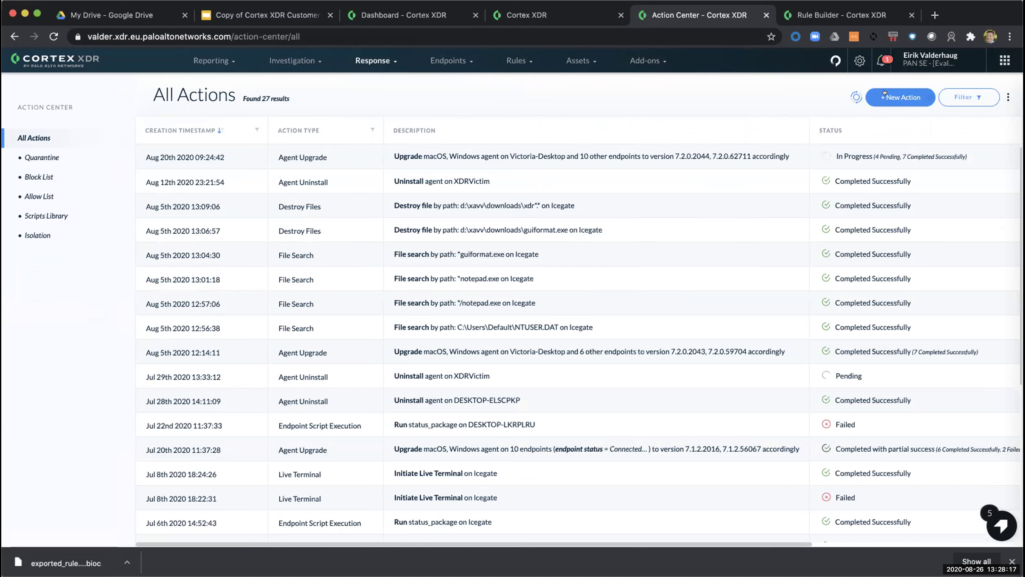
click(926, 98)
- Choose the Destroy file action and set it to search by Path, then browse the other available actions
scroll(273, 385, down, 5)
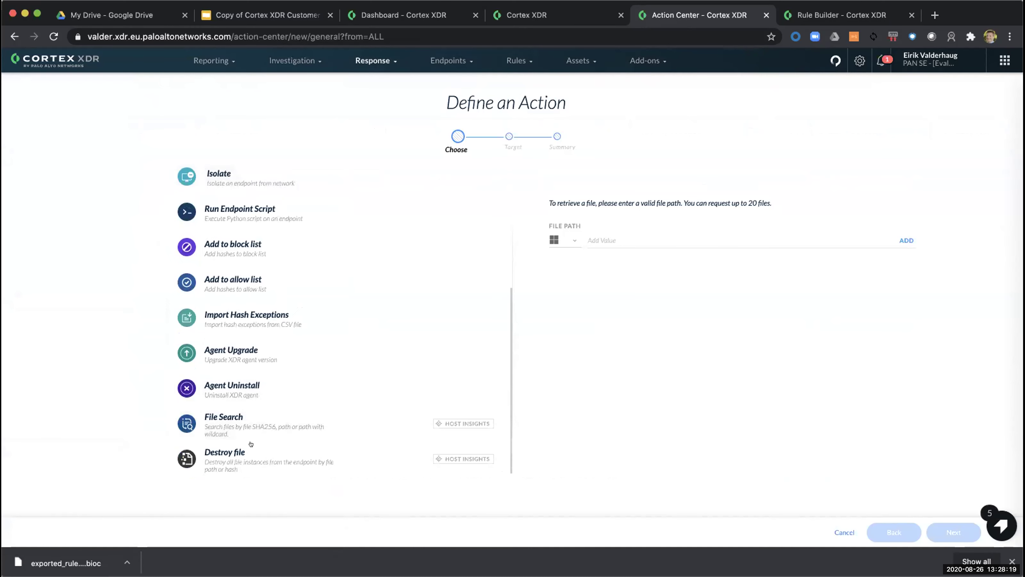
click(234, 456)
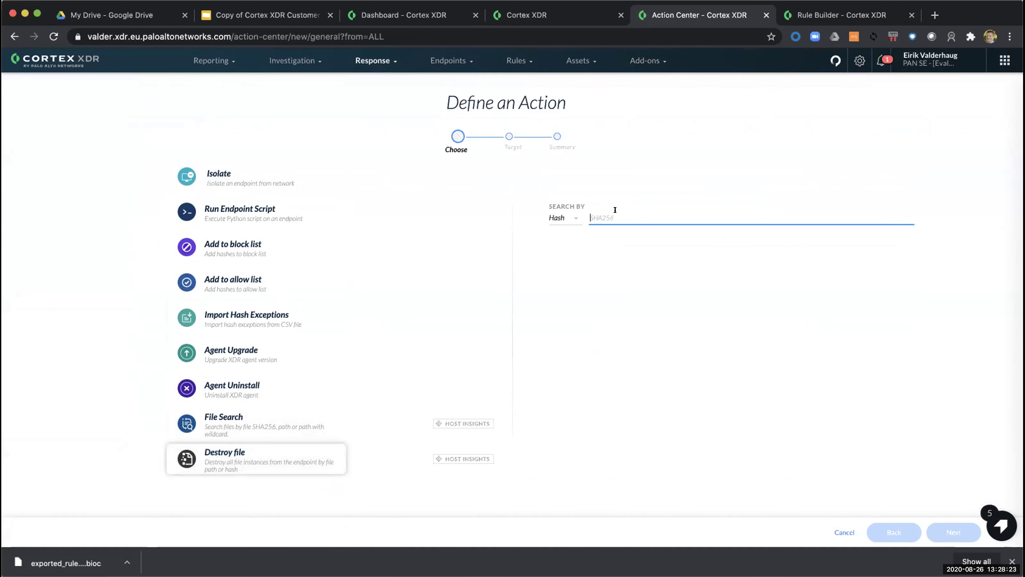
click(560, 221)
click(568, 251)
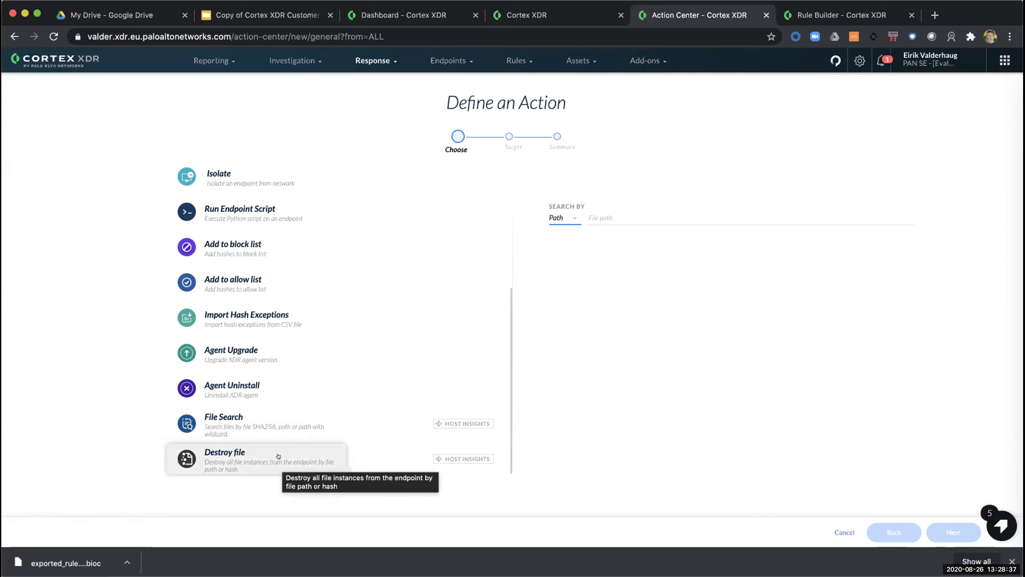
scroll(362, 311, up, 2)
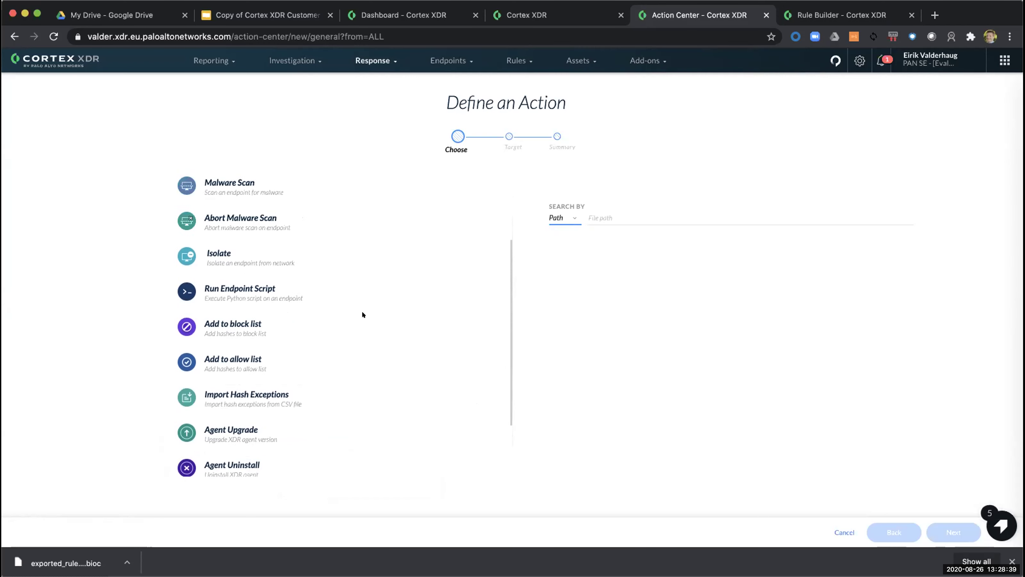
- Choose the Run Endpoint Script action with the status_package script and continue to target selection
scroll(362, 311, up, 3)
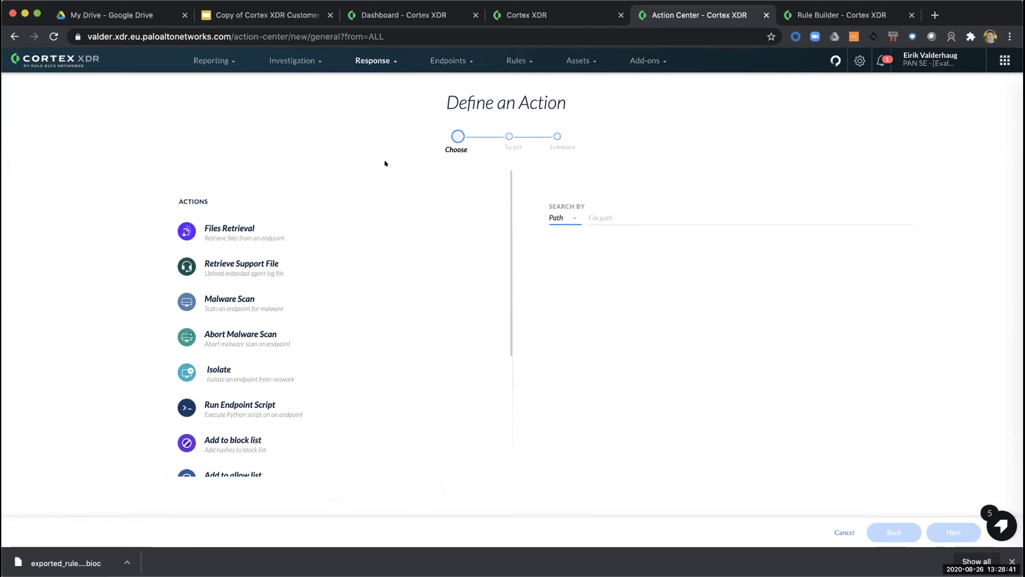
scroll(343, 254, down, 5)
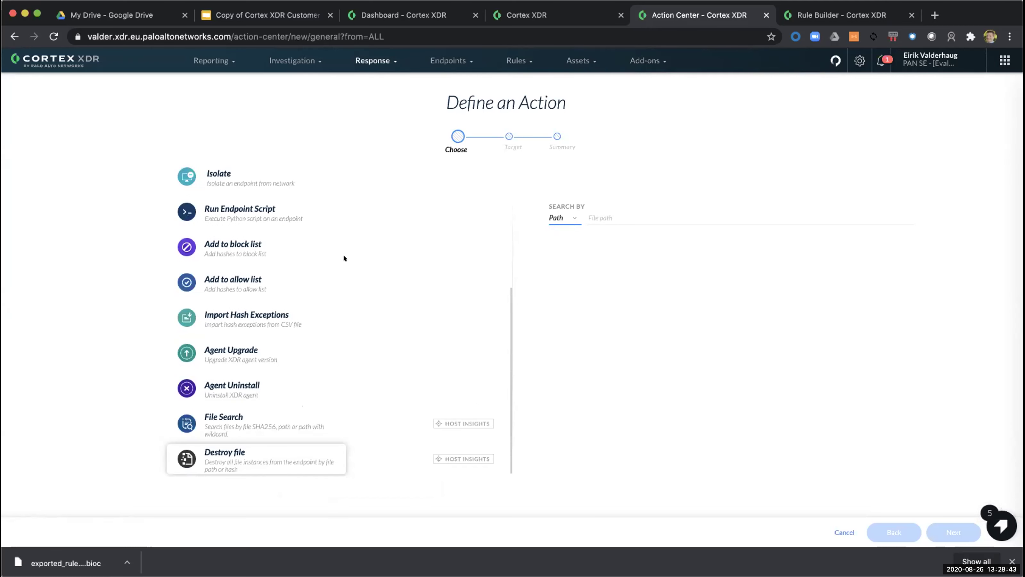
click(270, 211)
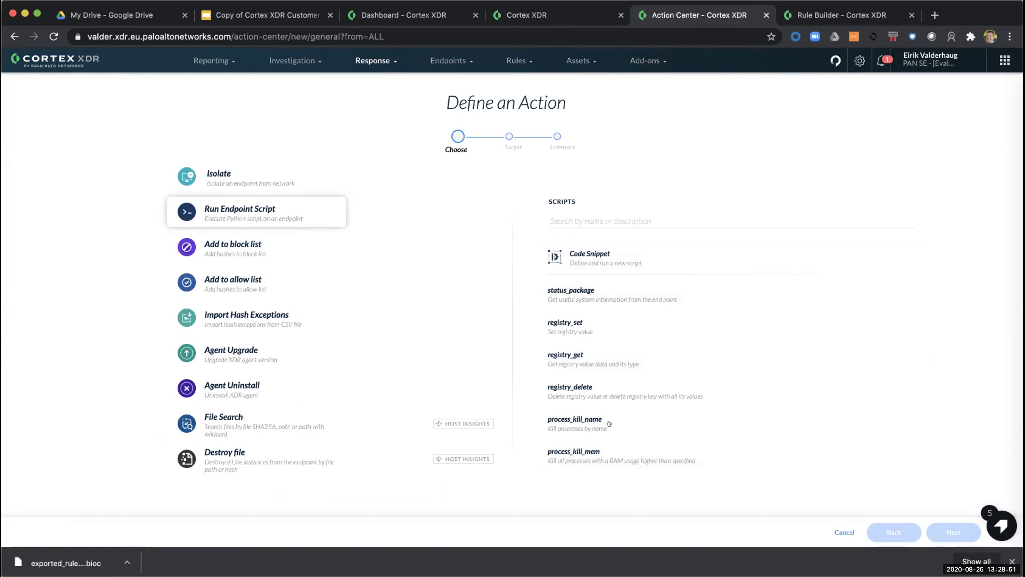
click(601, 294)
click(956, 531)
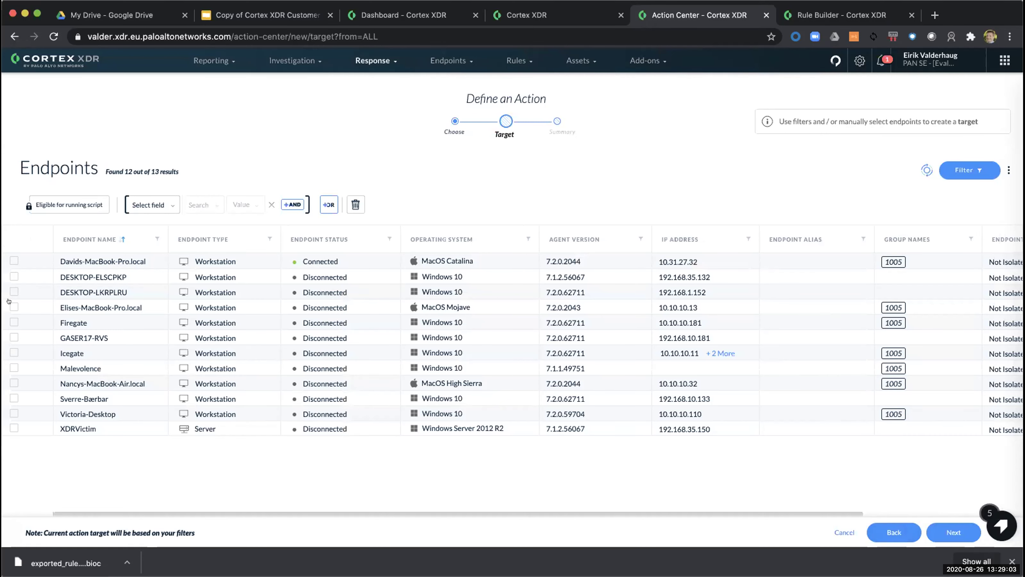
- Target the MacOS Mojave workstation at 10.10.10.13, start the script as an interactive run, and close the interactive session
click(14, 307)
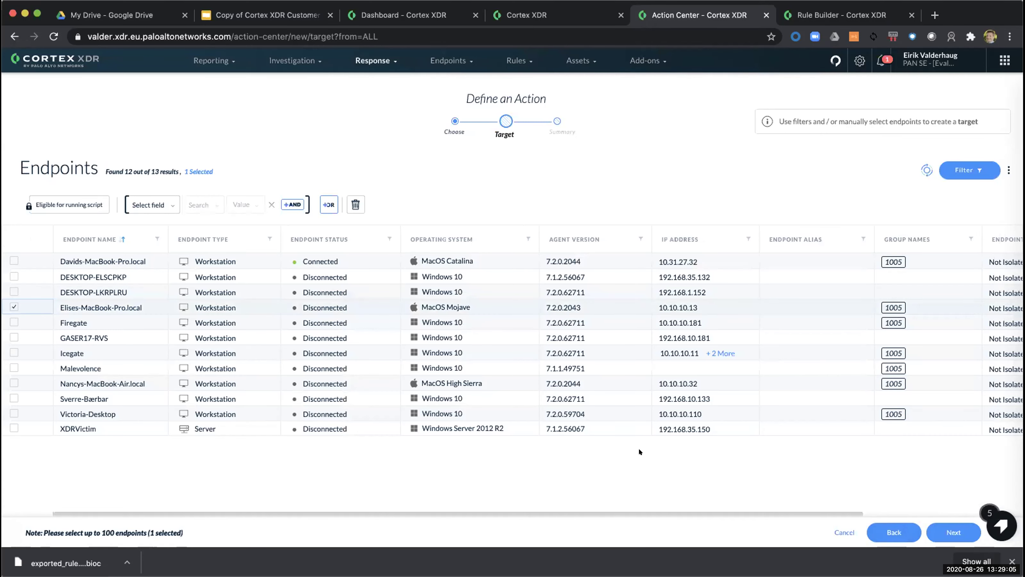
click(958, 528)
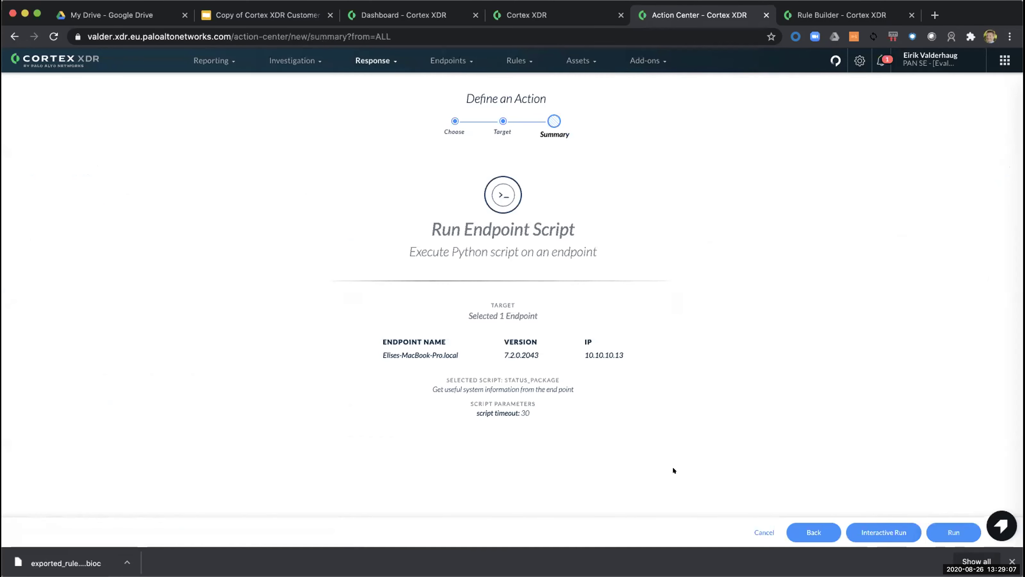
click(891, 530)
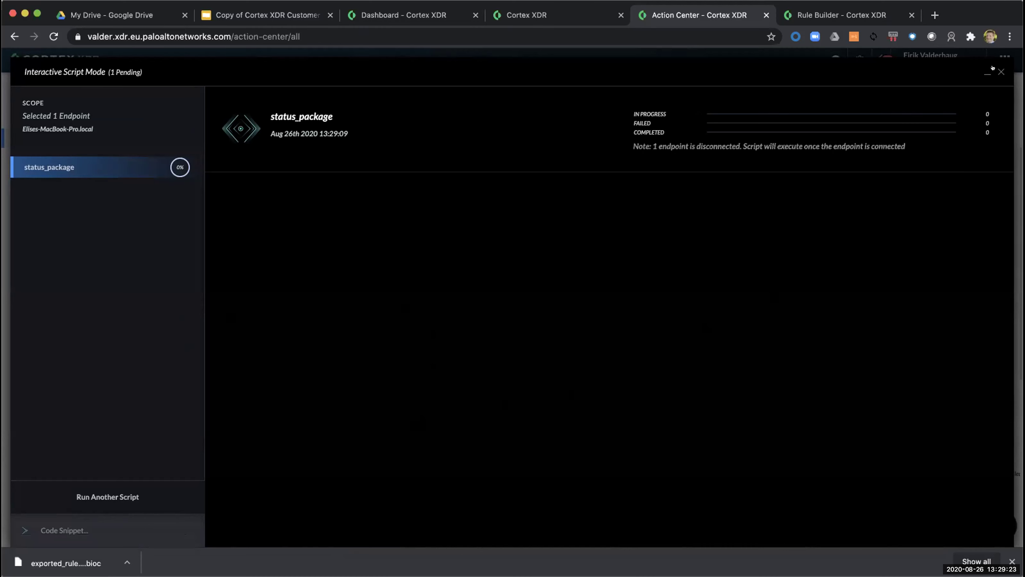
click(1001, 71)
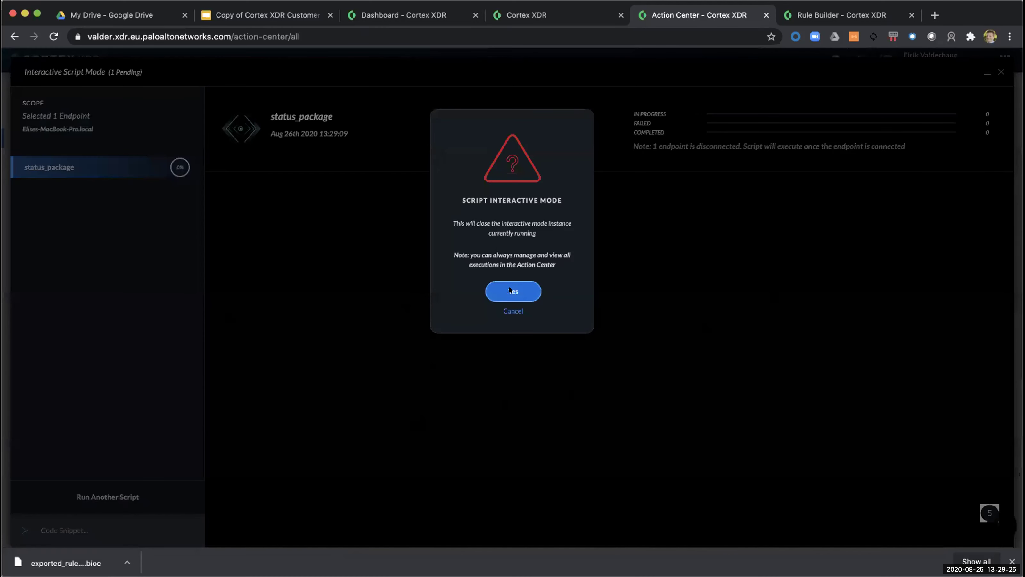
click(513, 292)
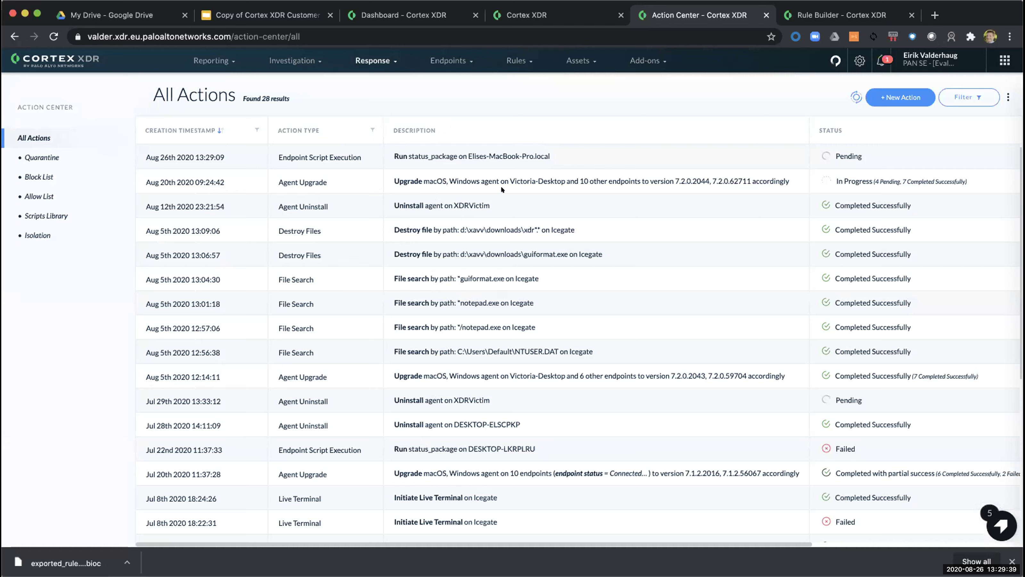
- Return to the Incident Management Dashboard and open the high-severity 'Suspicious File Modification' incident from the top incidents
click(306, 71)
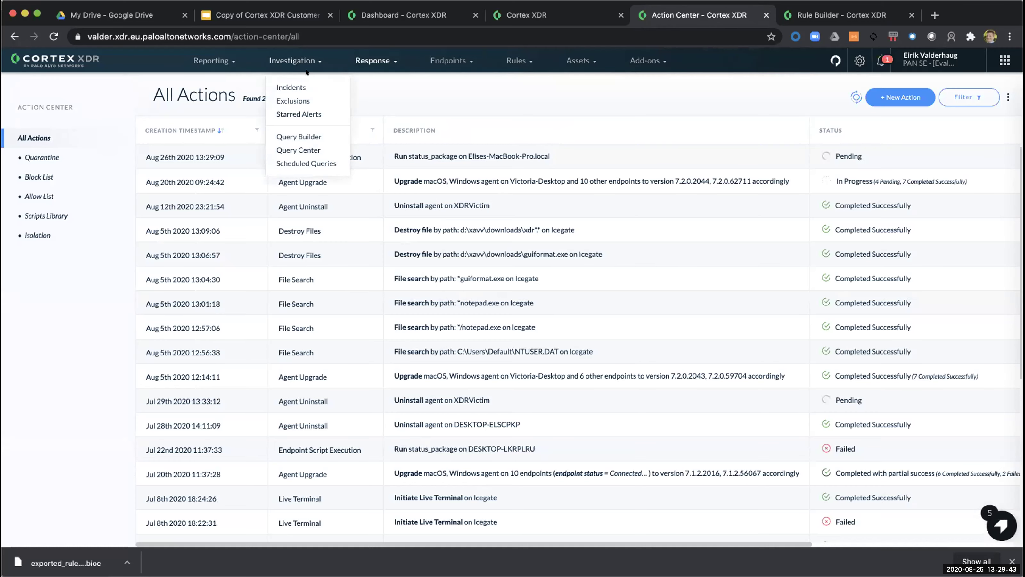
click(449, 20)
click(539, 19)
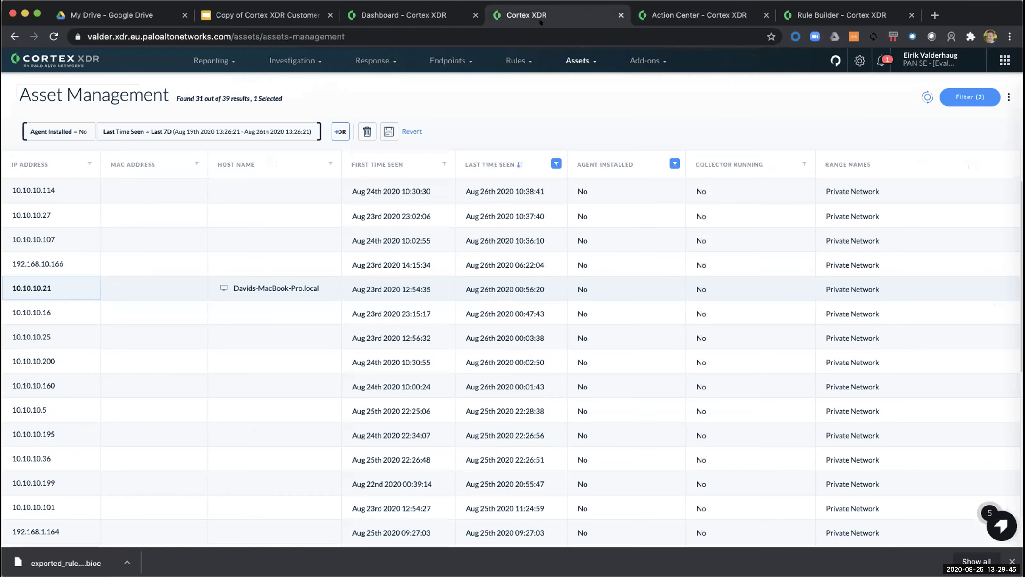
click(379, 15)
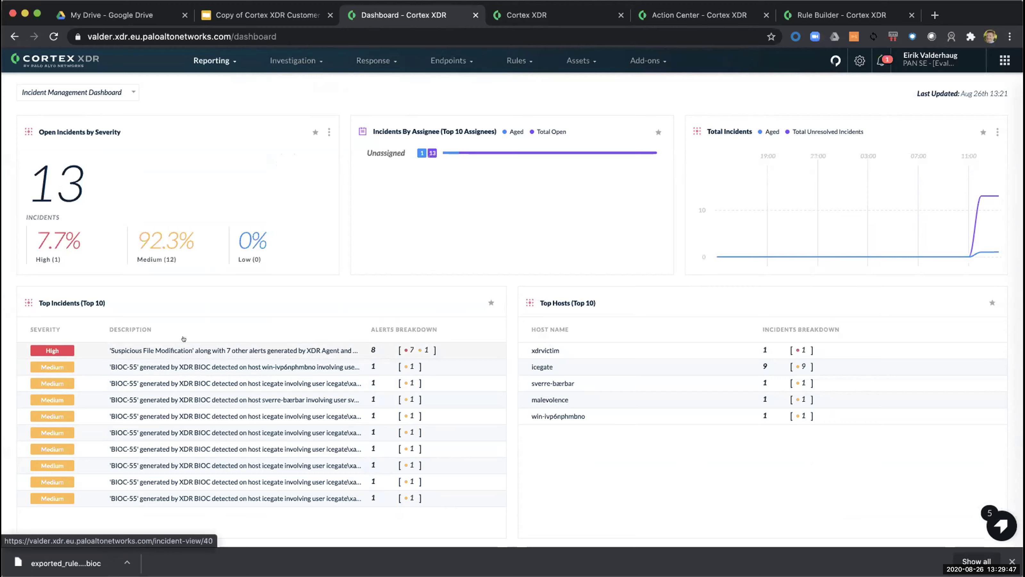
click(184, 340)
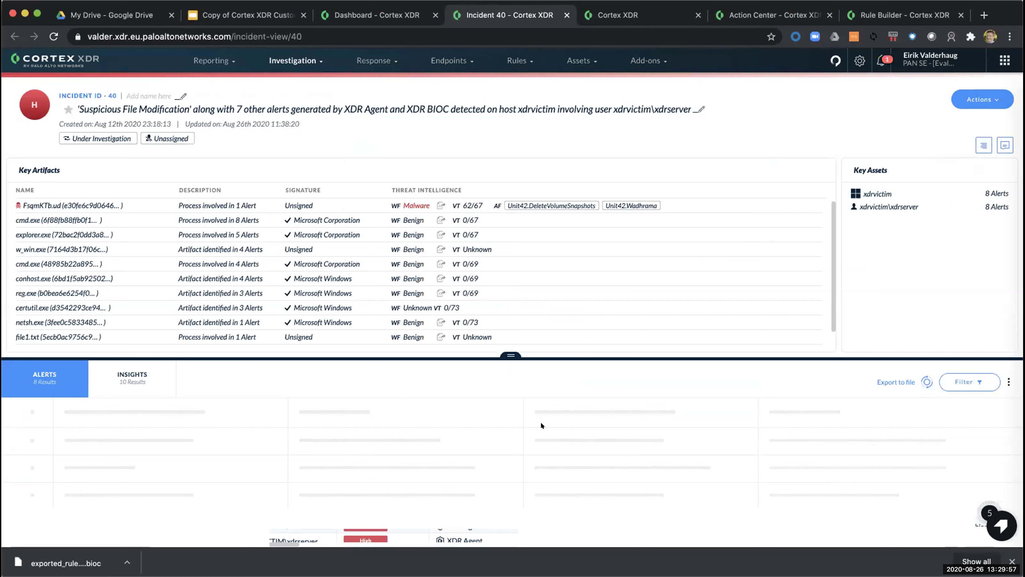
- Analyze the incident's Behavioral Threat alert from Aug 12th 2020 23:17:40
scroll(512, 520, down, 1)
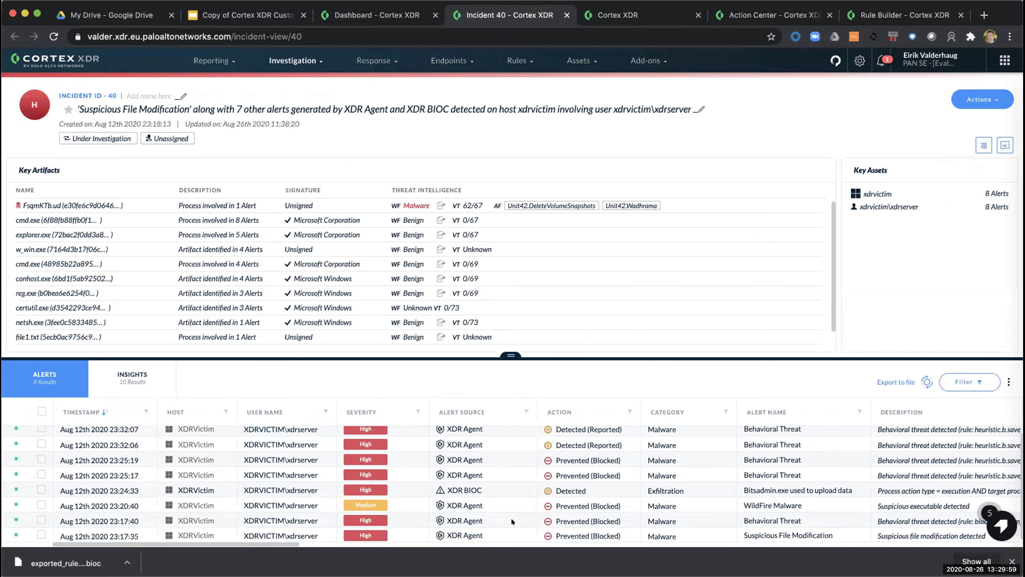
right_click(550, 521)
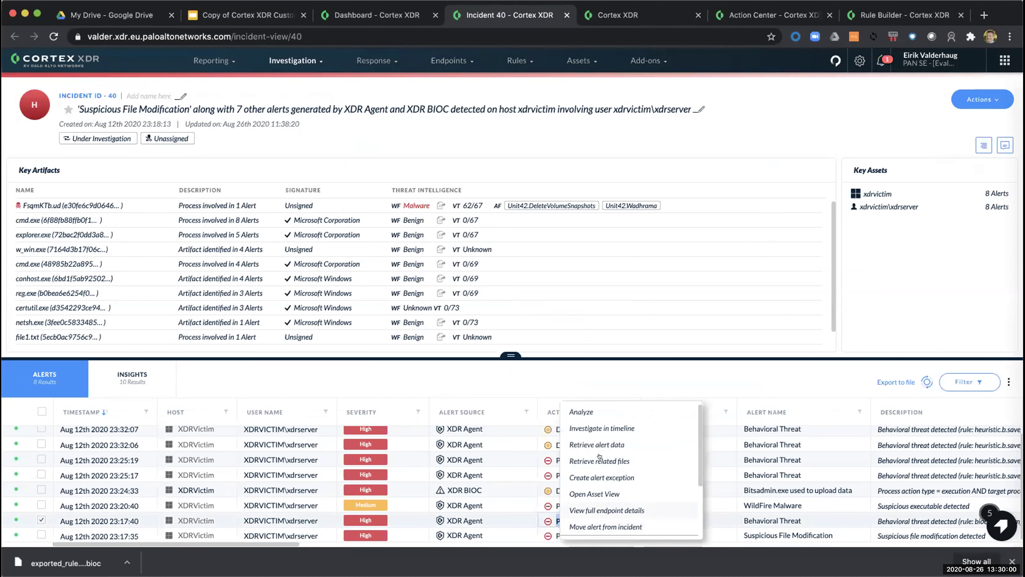
click(602, 409)
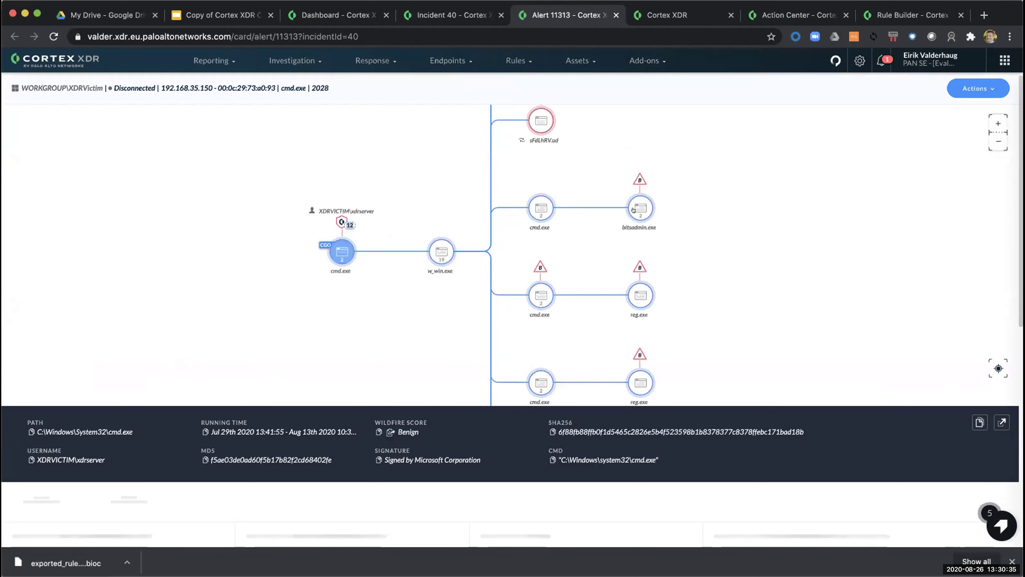
- Select the bitsadmin.exe node in the alert's causality chain and examine its process details and surrounding processes
click(633, 239)
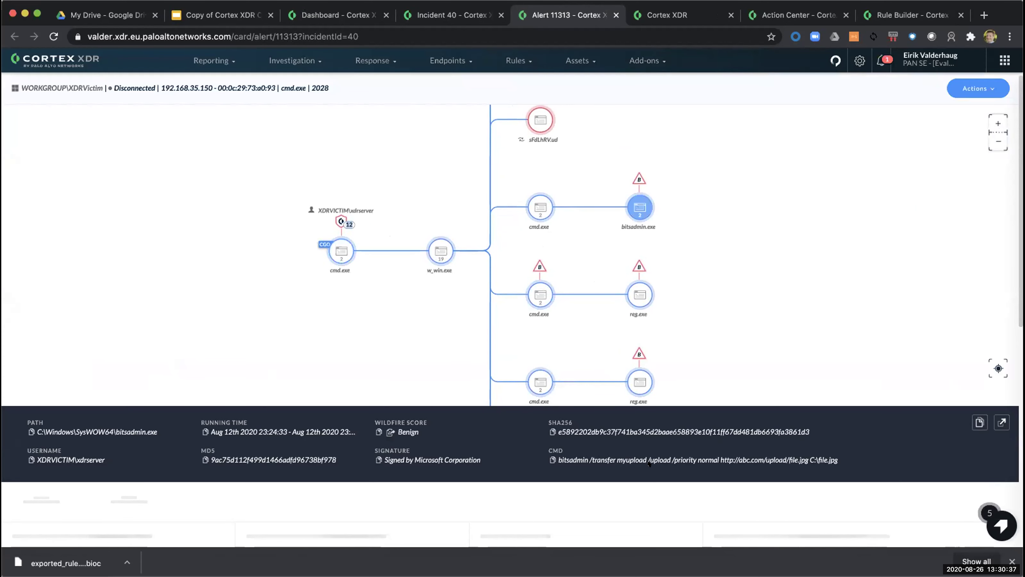
scroll(647, 460, down, 5)
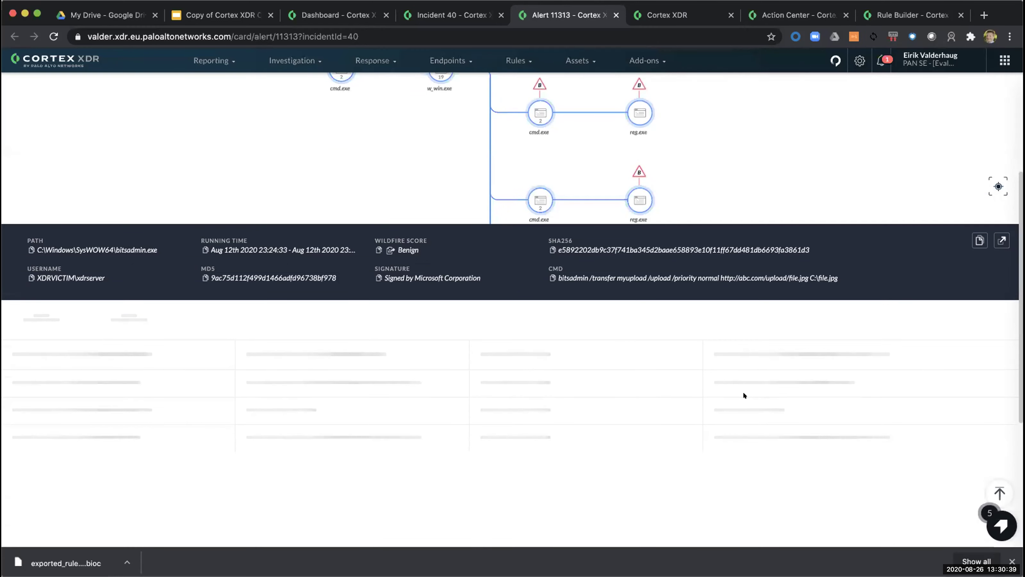
scroll(744, 388, up, 4)
scroll(744, 389, up, 1)
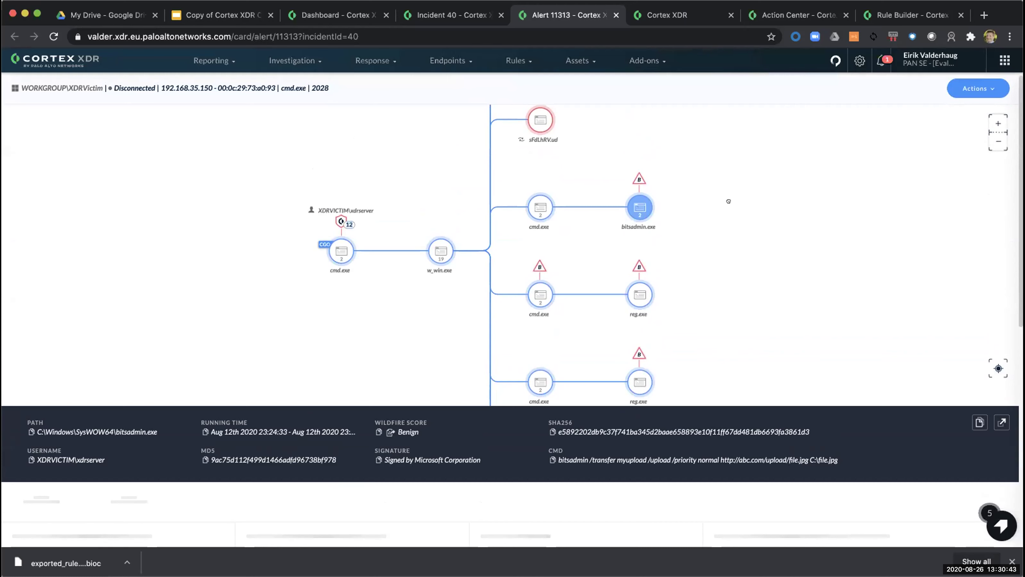
drag(729, 185, 728, 210)
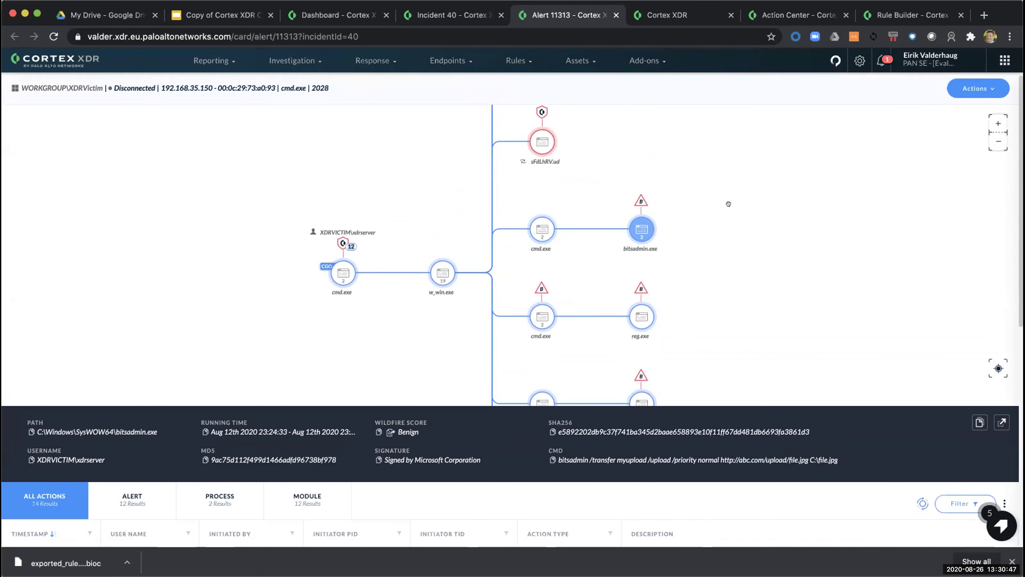
scroll(746, 221, down, 1)
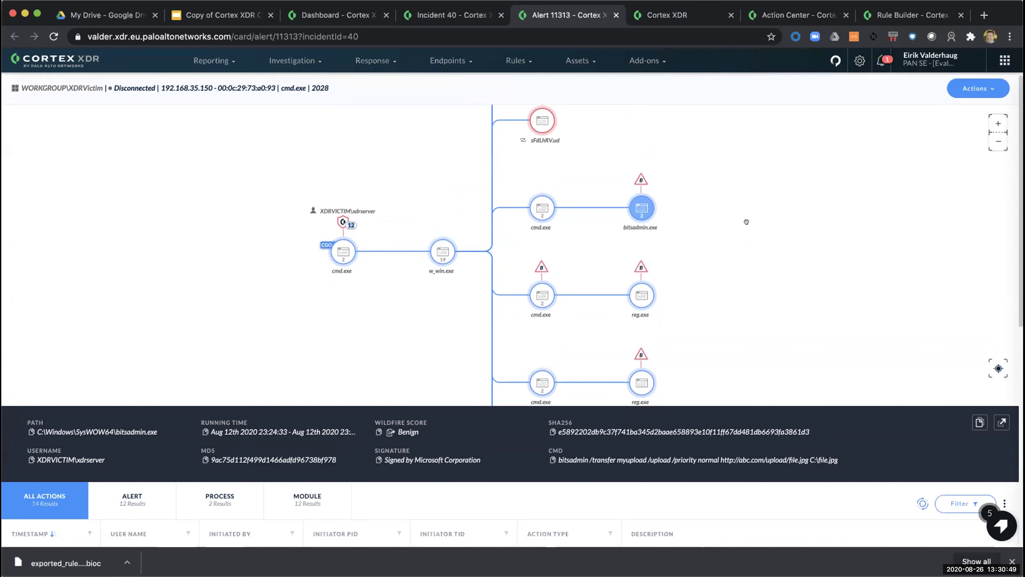
drag(746, 222, 746, 211)
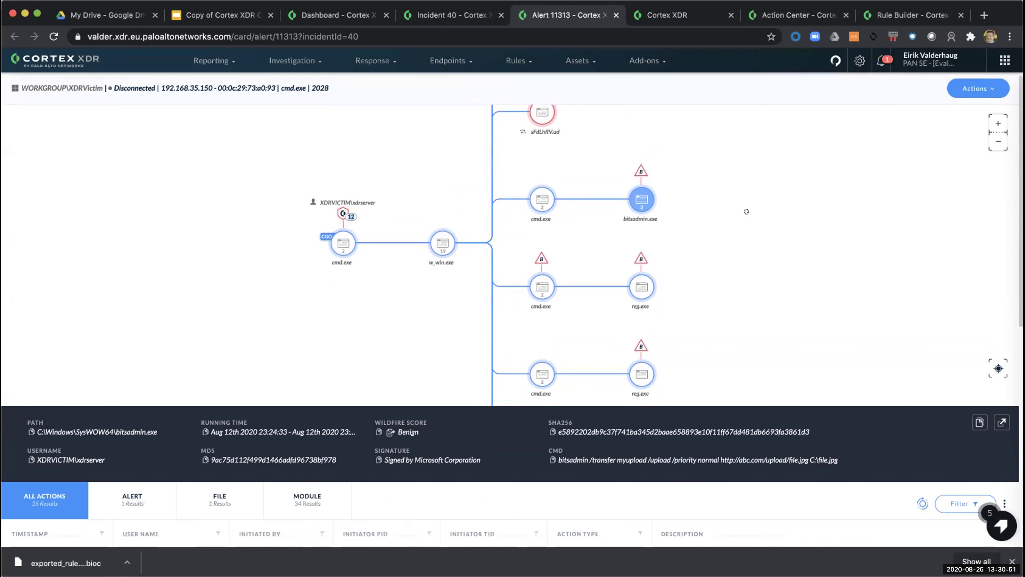
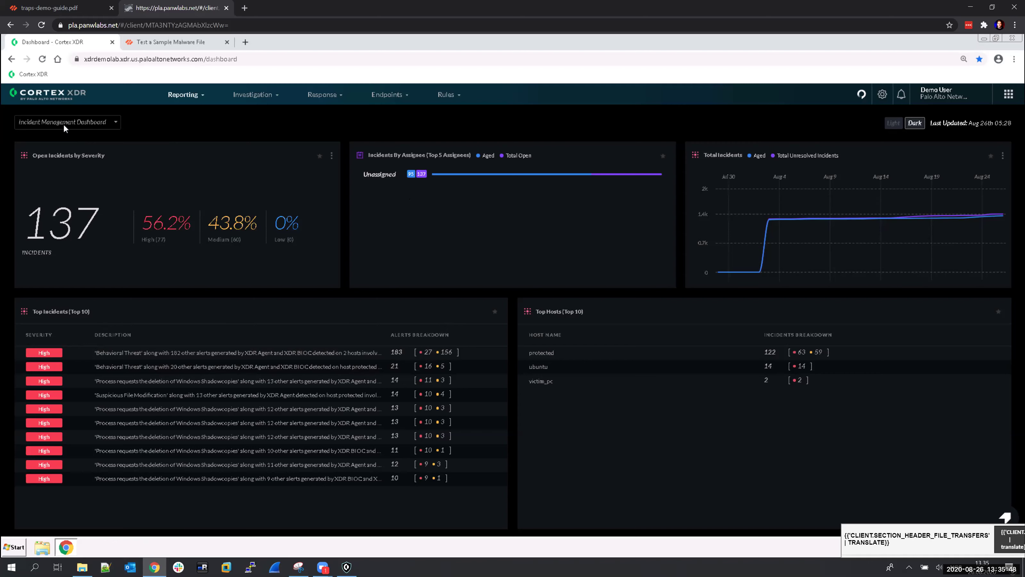
- Switch to the Agent Management Dashboard and drill down to the endpoints running agent version 7.0.1.33613
click(48, 127)
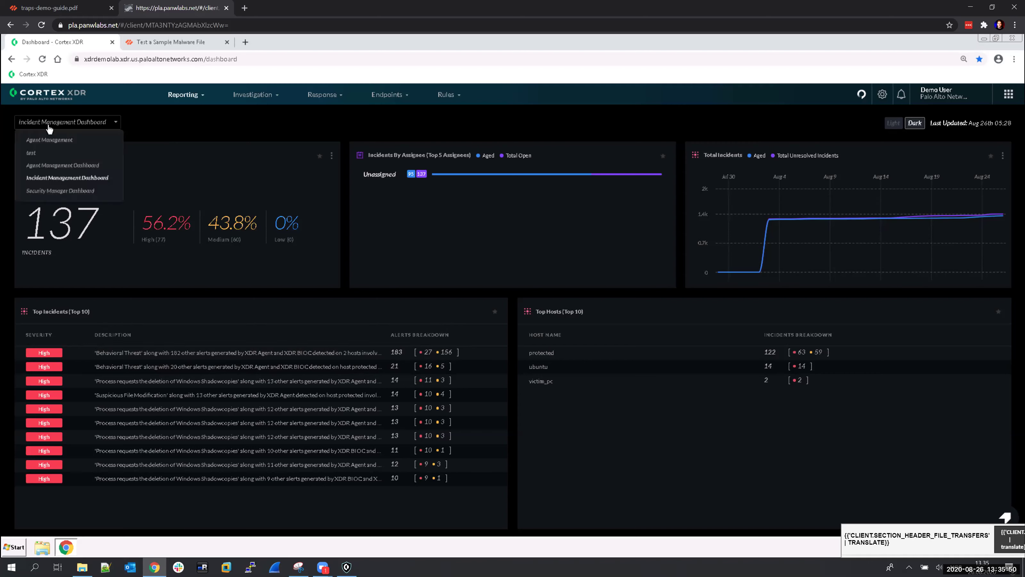
click(50, 167)
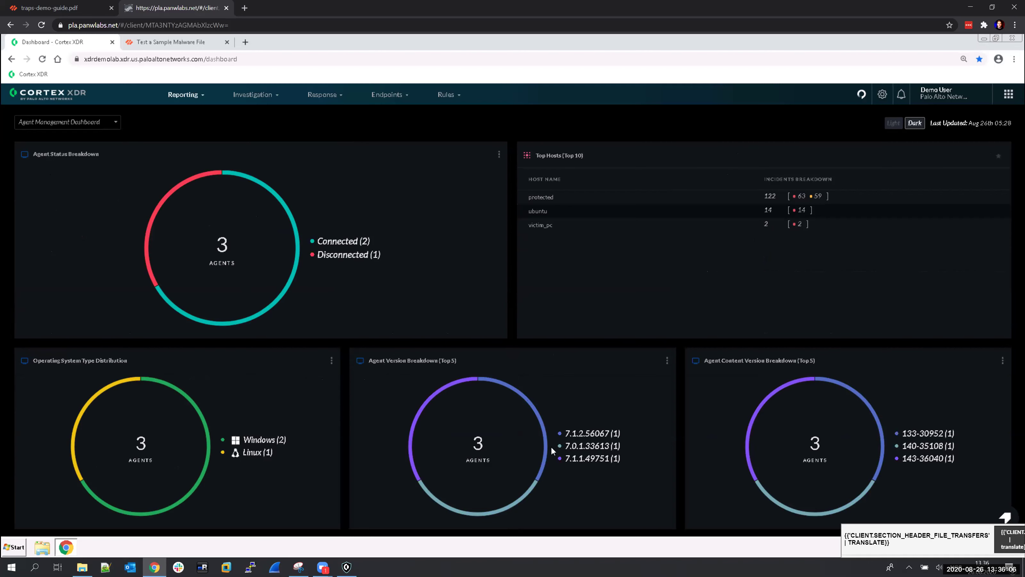
click(593, 446)
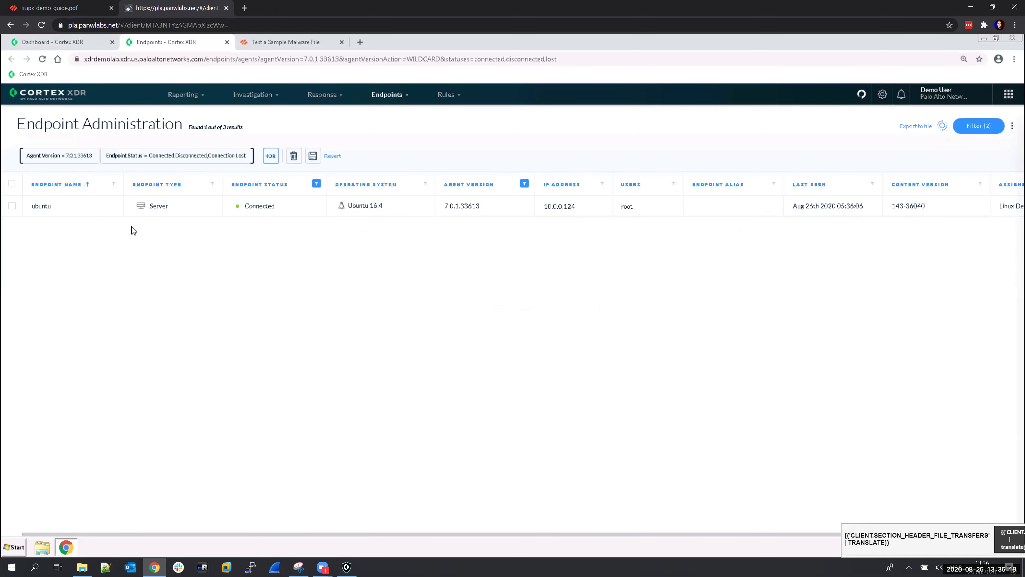
right_click(81, 208)
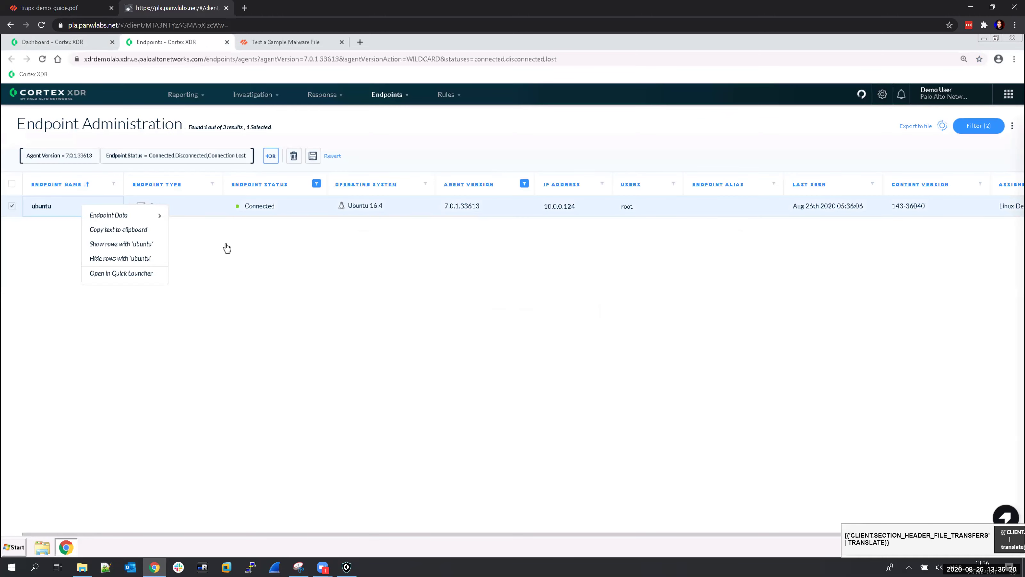
click(264, 275)
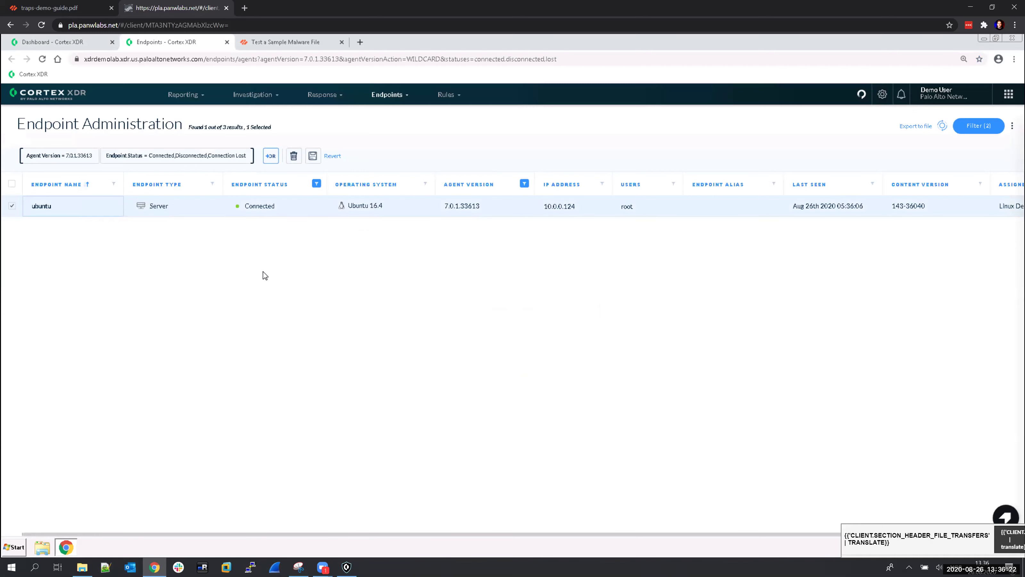
- Return from Endpoint Administration to the reporting dashboard
double_click(82, 126)
click(186, 95)
click(188, 118)
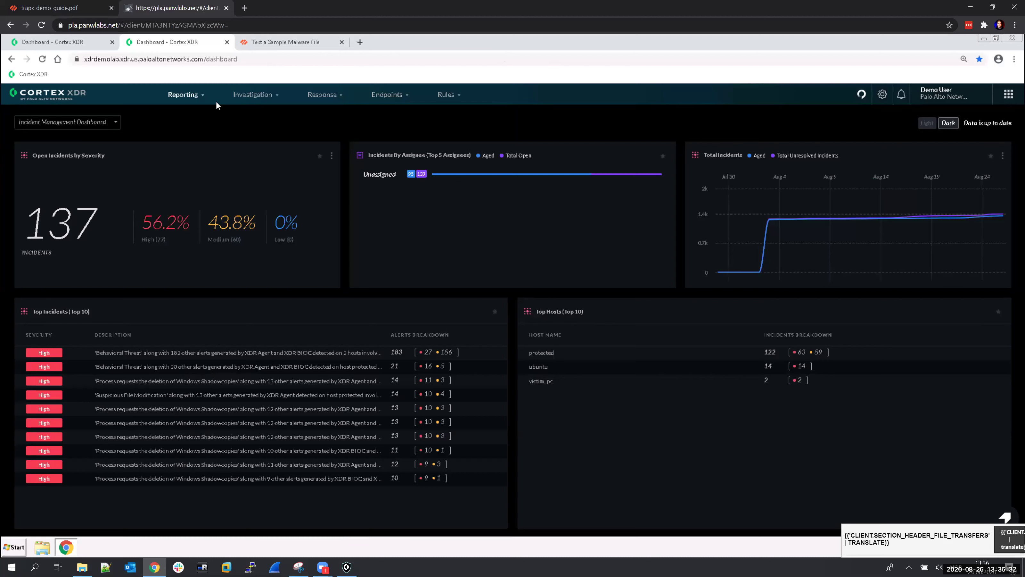
- View the list of generated reports and open the Reports Templates list
click(192, 96)
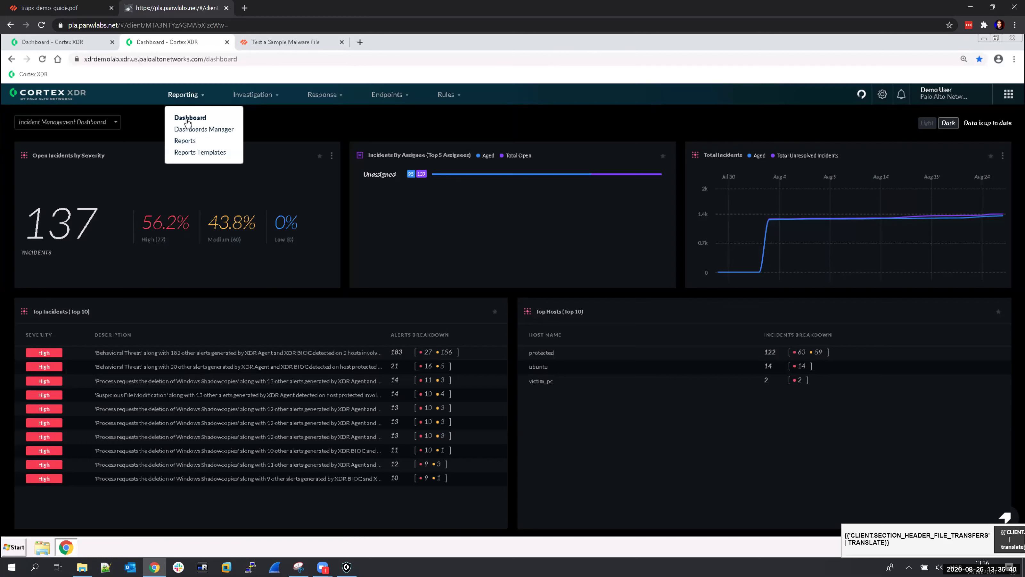
click(185, 141)
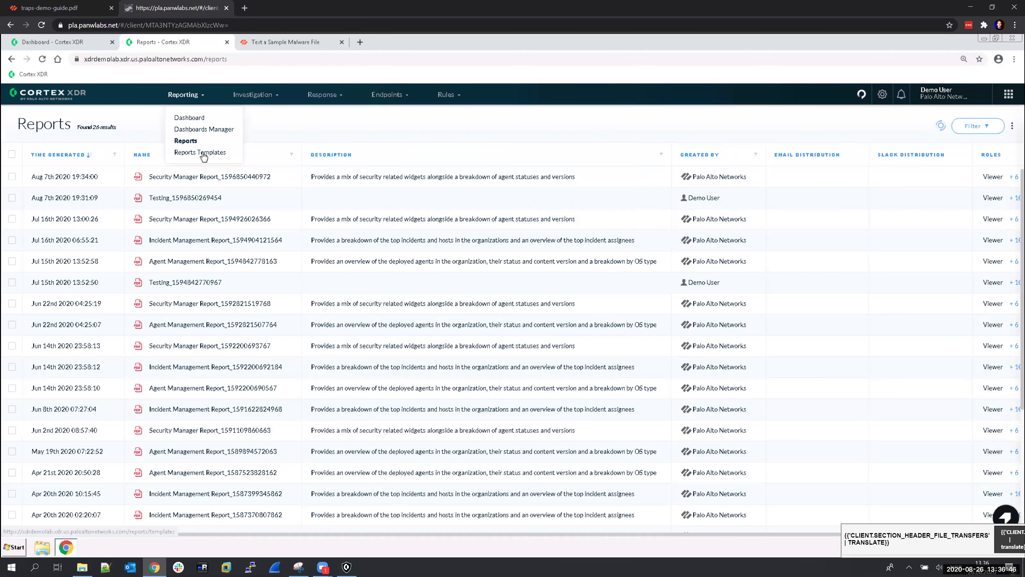
click(204, 153)
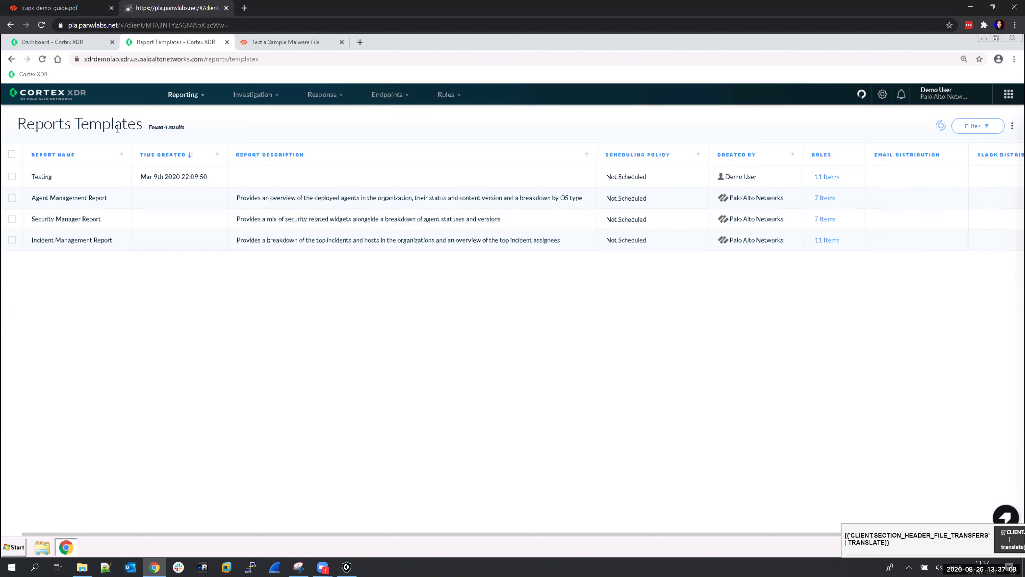
click(198, 97)
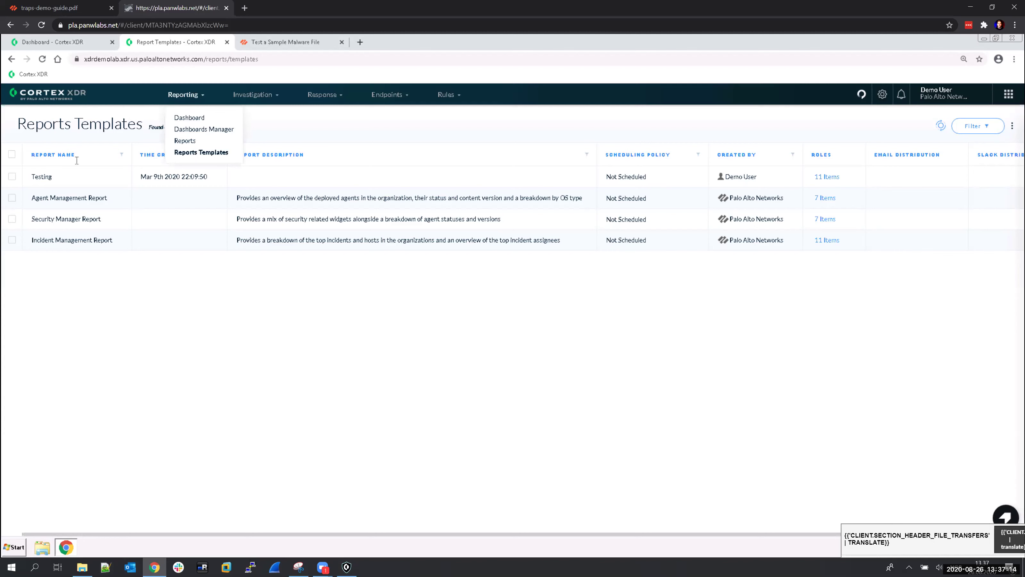
click(112, 120)
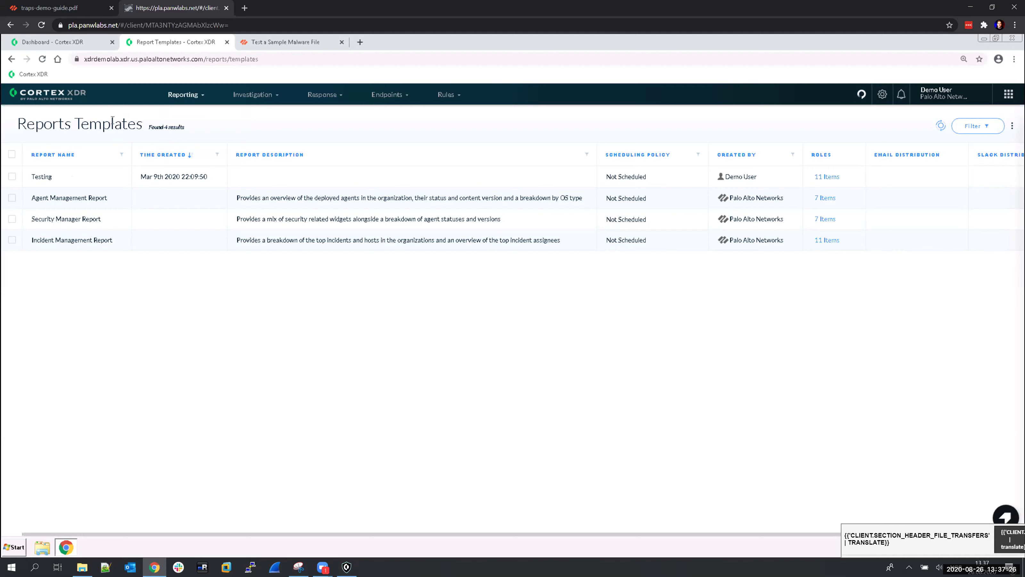
click(194, 101)
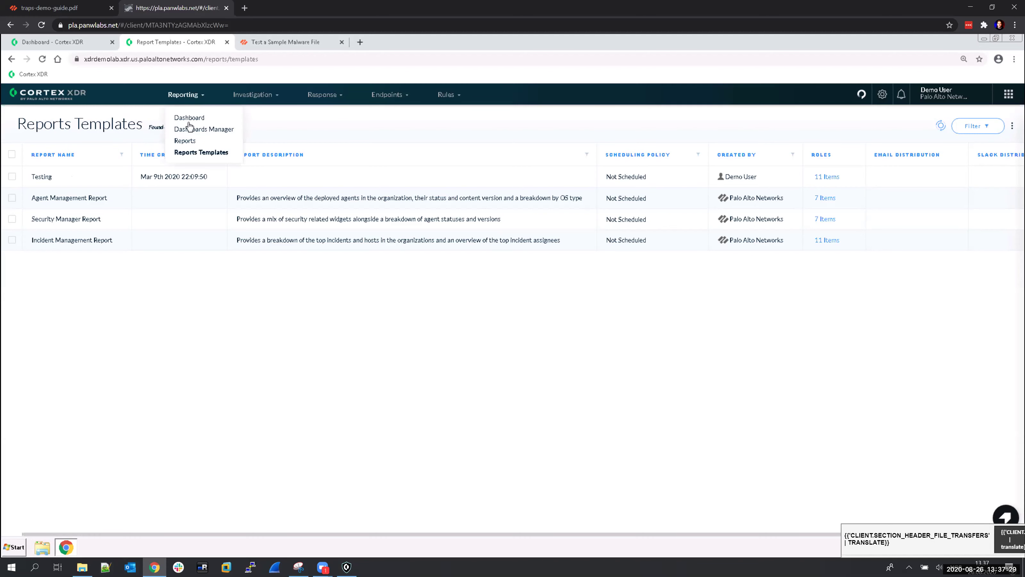
click(184, 141)
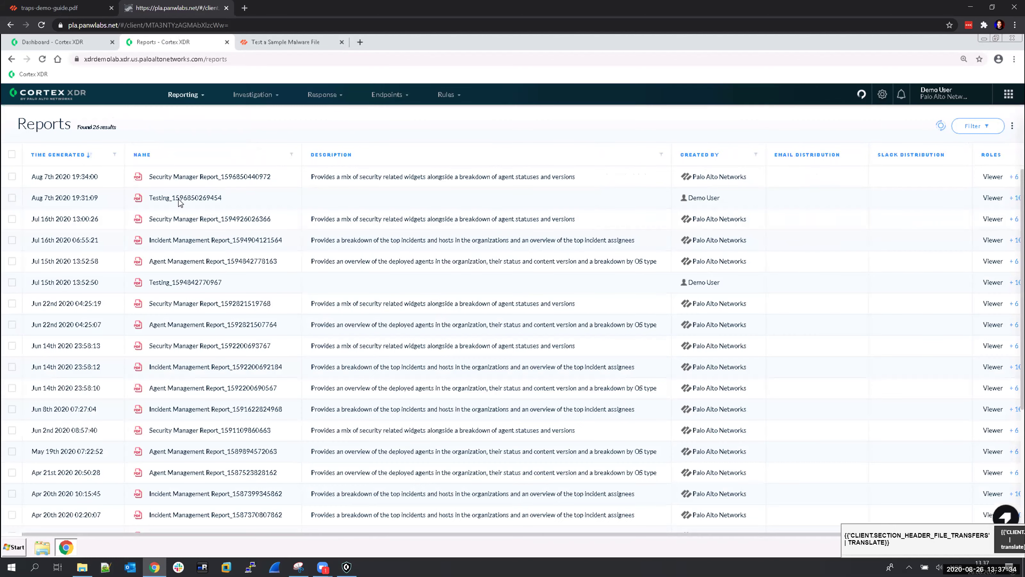
right_click(178, 199)
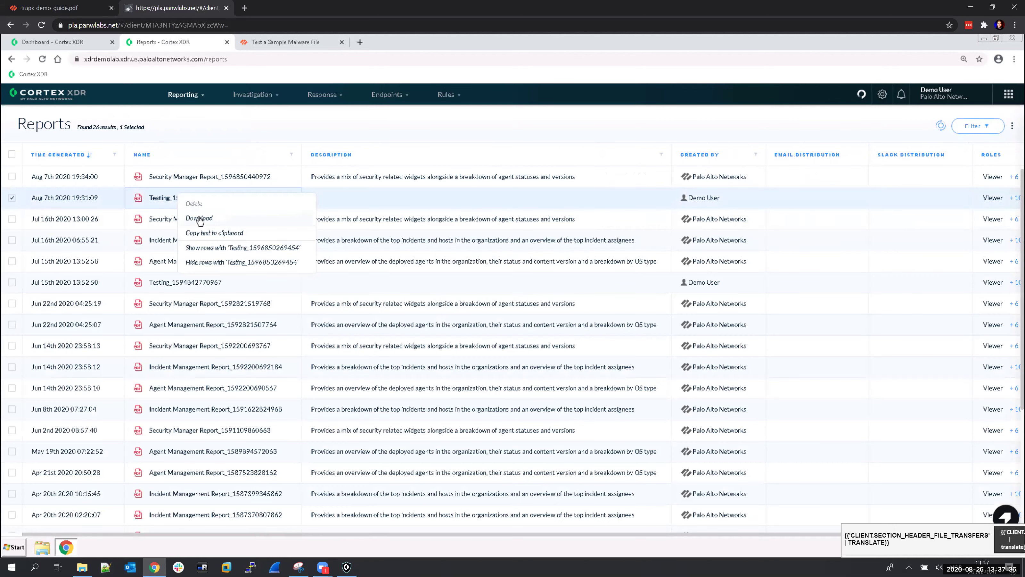
click(199, 218)
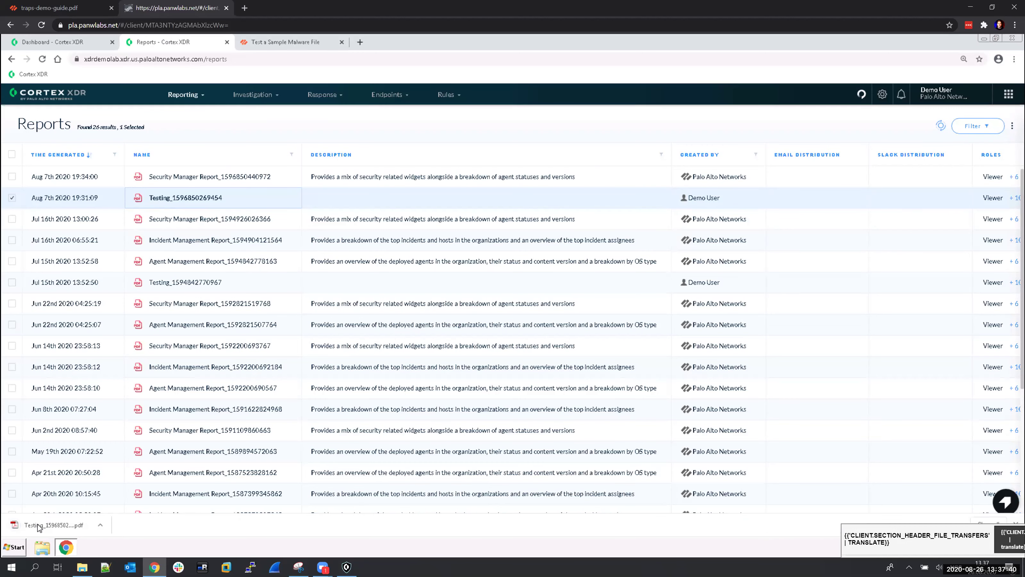
click(38, 527)
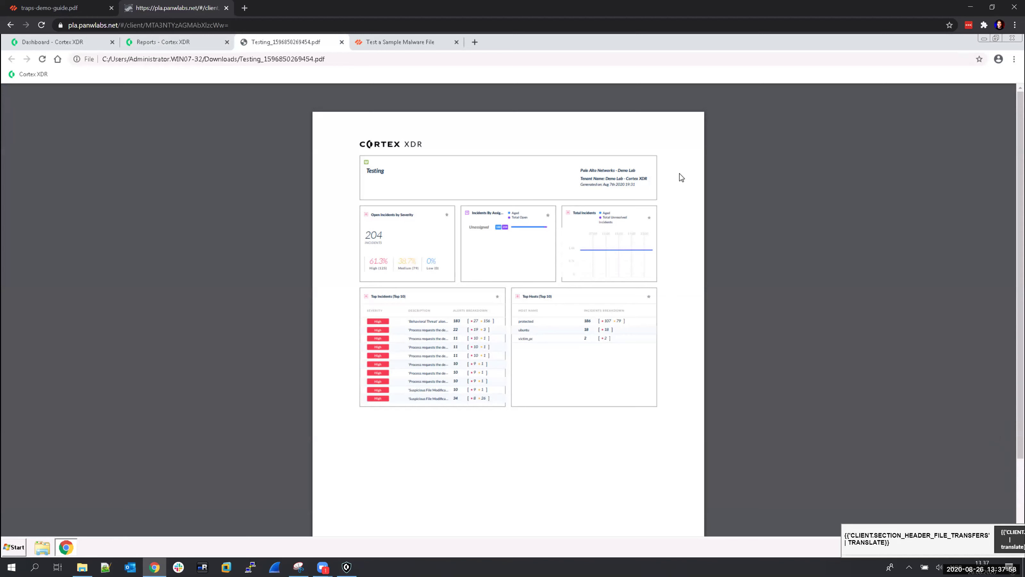
click(342, 42)
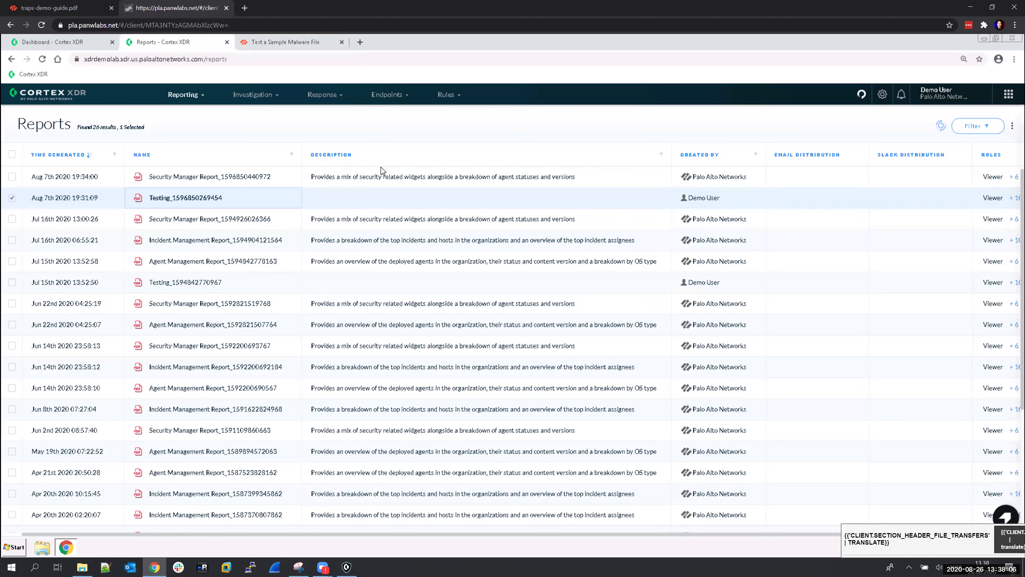
- Open the Windows agent settings profile Lab_Settings from the prevention profiles in Policy Management for viewing
click(389, 98)
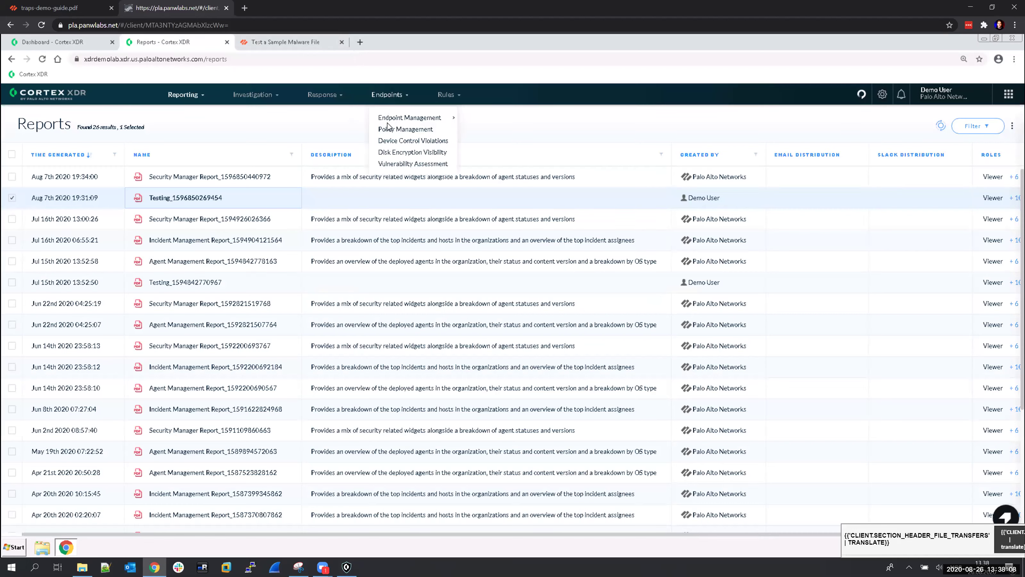
click(405, 129)
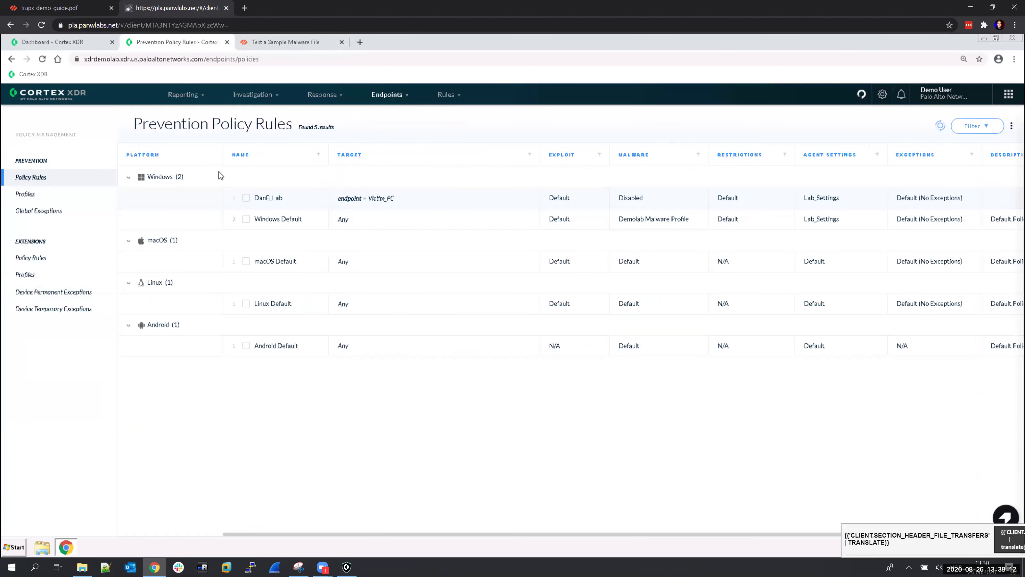
click(25, 194)
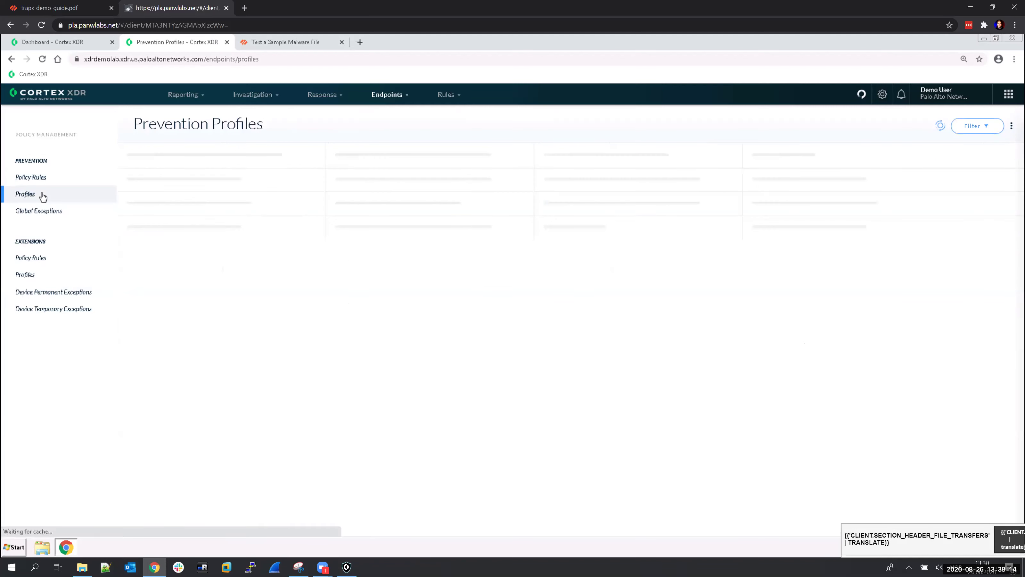
right_click(165, 230)
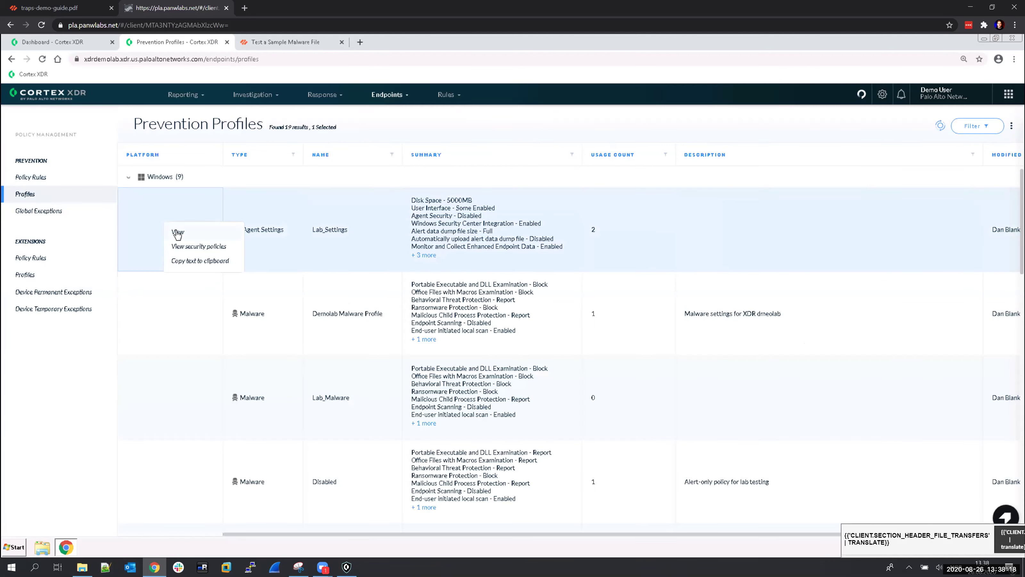
click(177, 233)
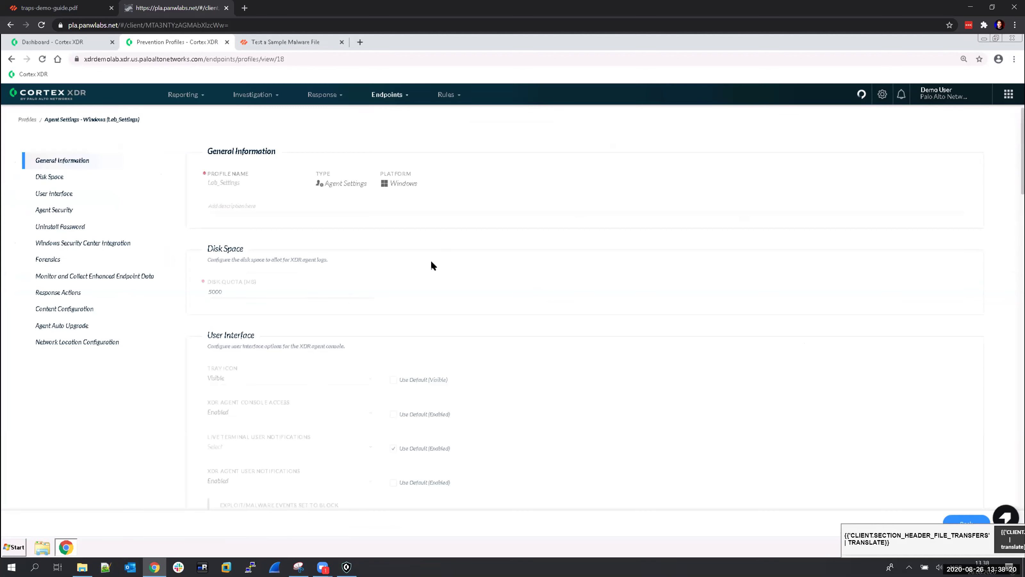
- Look through the Lab_Settings profile sections and examine the Agent Auto Upgrade settings
scroll(431, 262, down, 10)
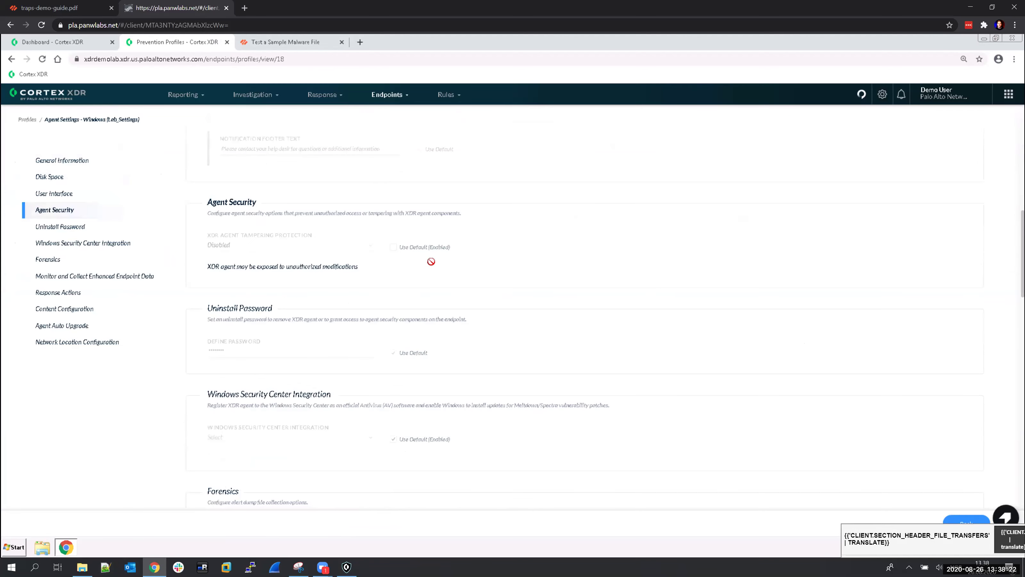
scroll(431, 261, down, 10)
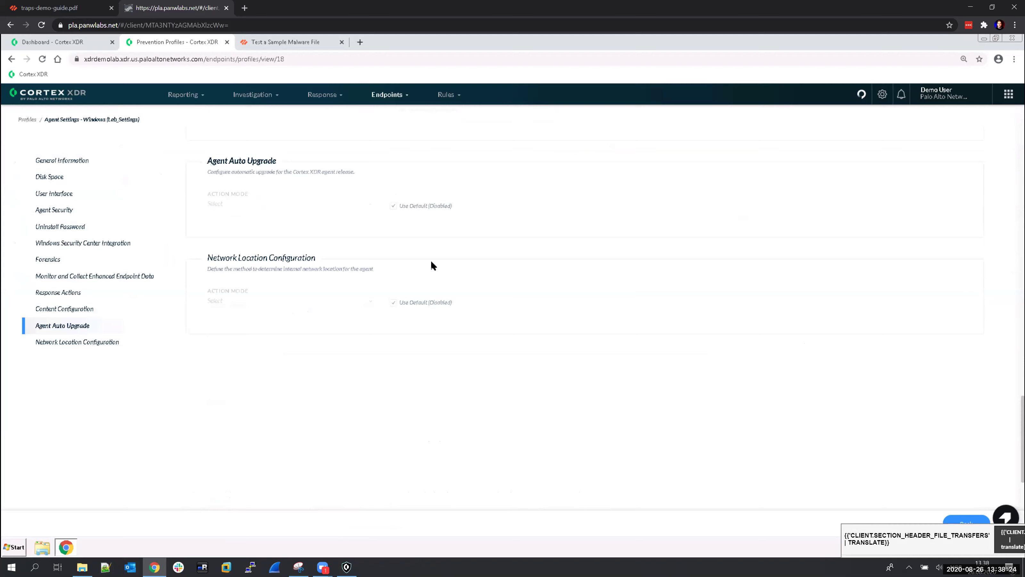
scroll(431, 262, up, 3)
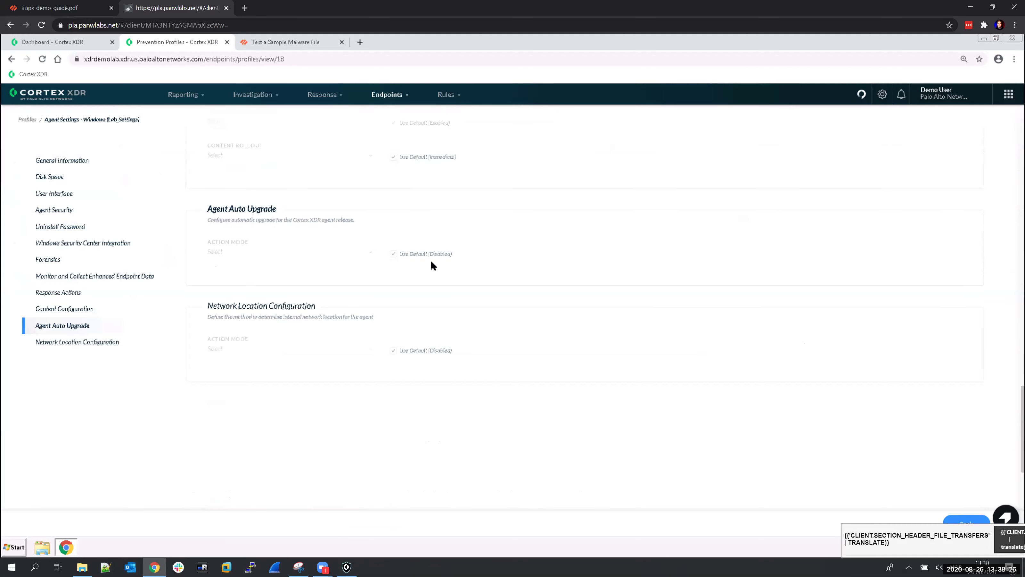
scroll(359, 255, up, 1)
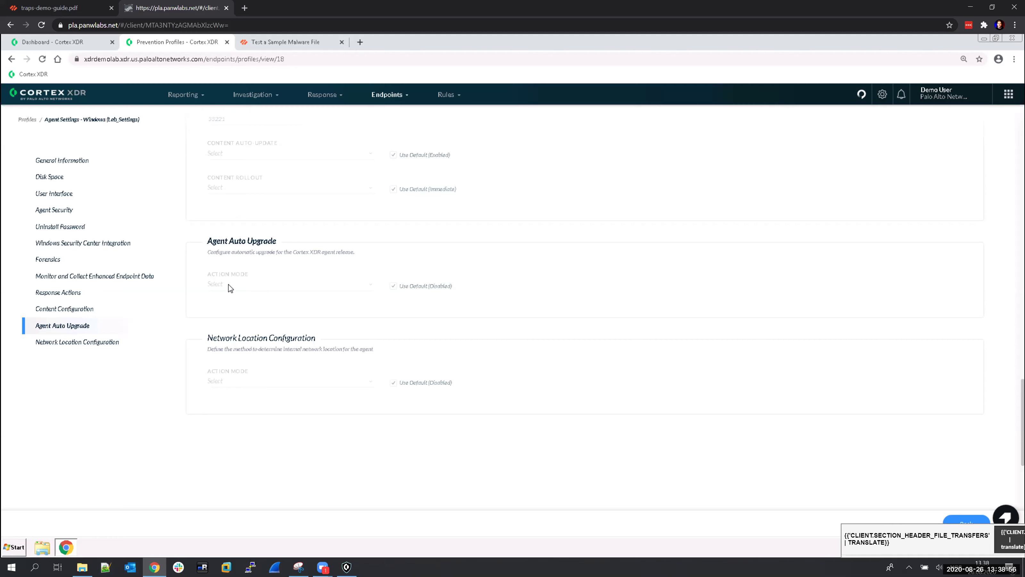
double_click(233, 239)
click(232, 239)
scroll(257, 209, up, 1)
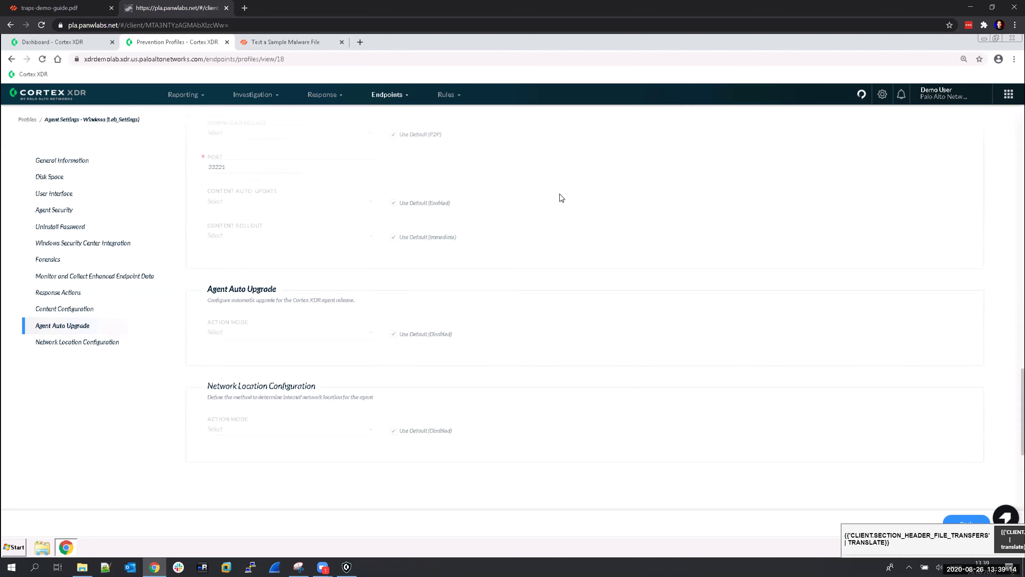
- Examine the profile's Content Configuration, Response Actions, Monitor and Collect Enhanced Endpoint Data, and Forensics settings
scroll(620, 236, up, 3)
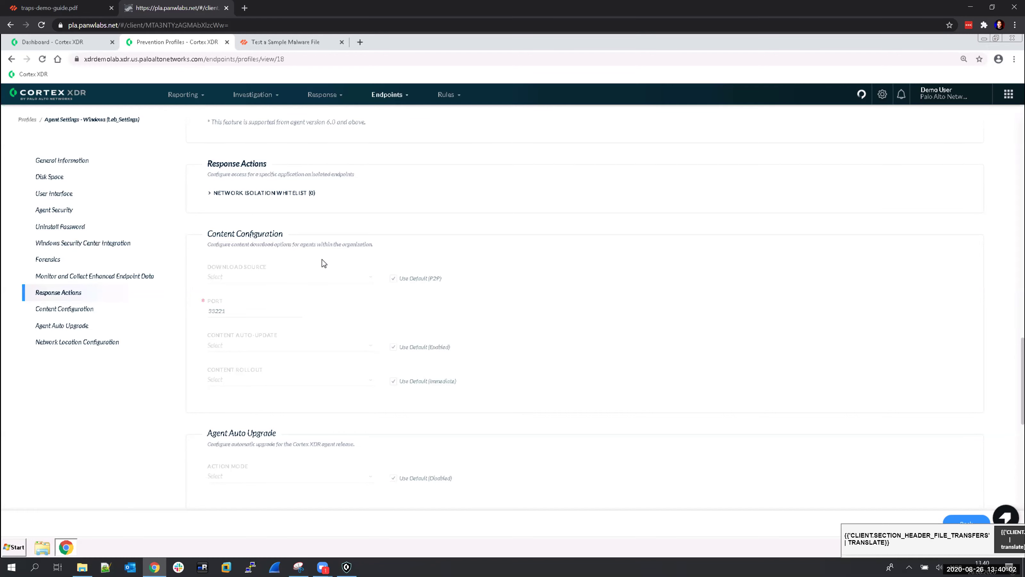
scroll(324, 264, up, 1)
scroll(323, 264, down, 5)
scroll(323, 263, up, 6)
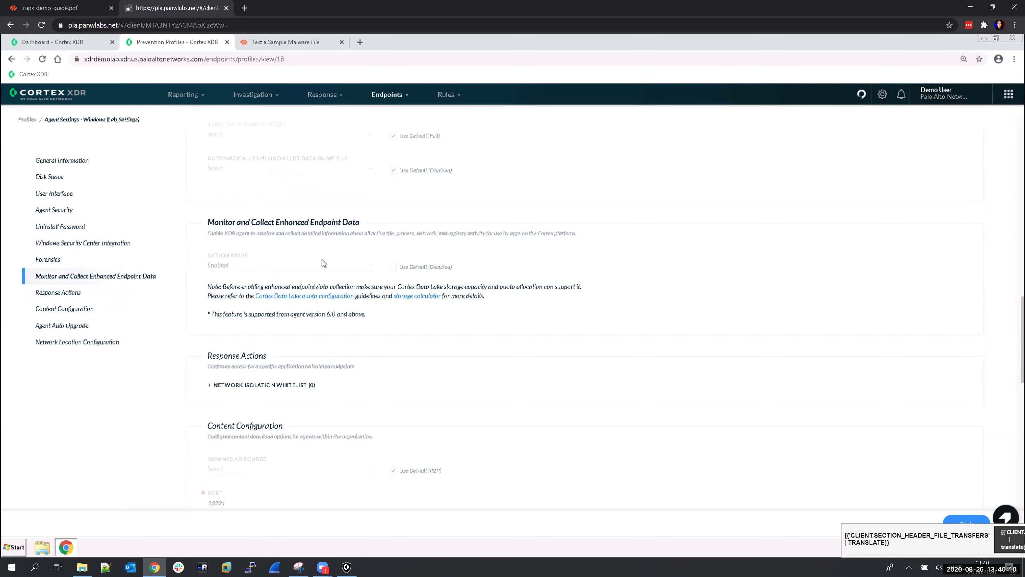
scroll(323, 263, down, 1)
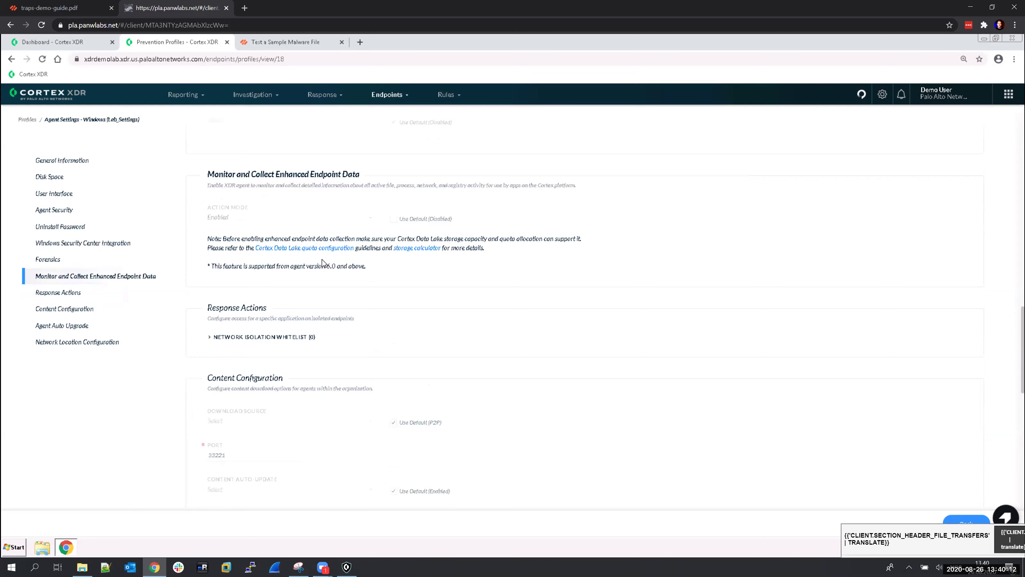
scroll(323, 262, up, 2)
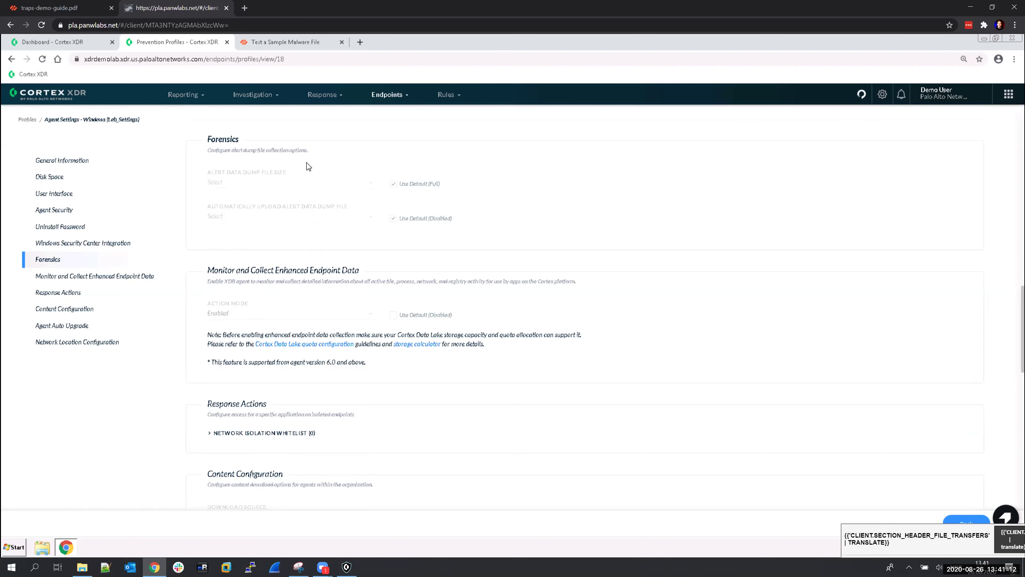
scroll(308, 166, up, 1)
scroll(308, 166, up, 15)
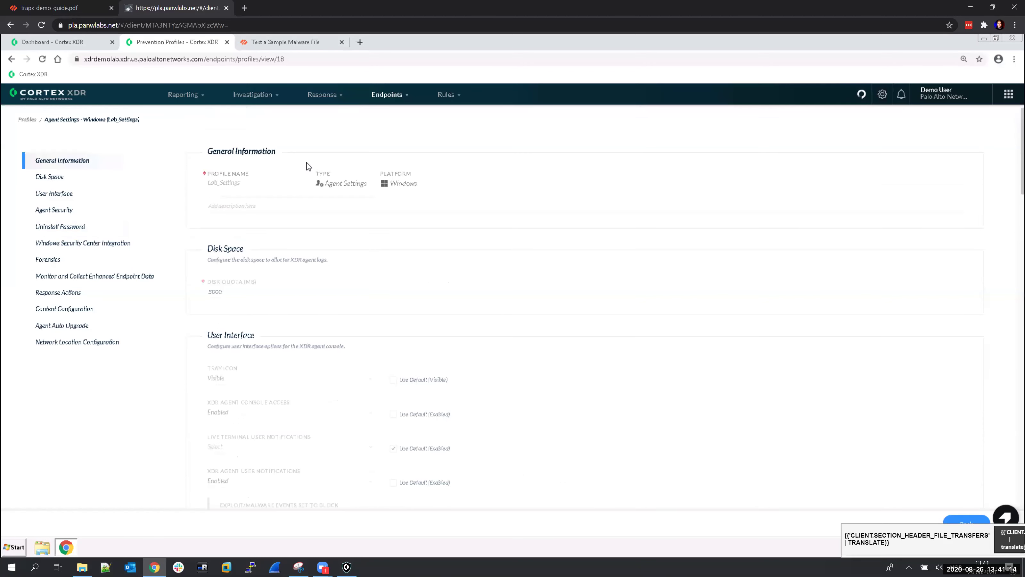
- View the Windows Demolab Malware Profile in the prevention profiles and examine its Portable Executable and DLL and Office macro examination settings
click(387, 103)
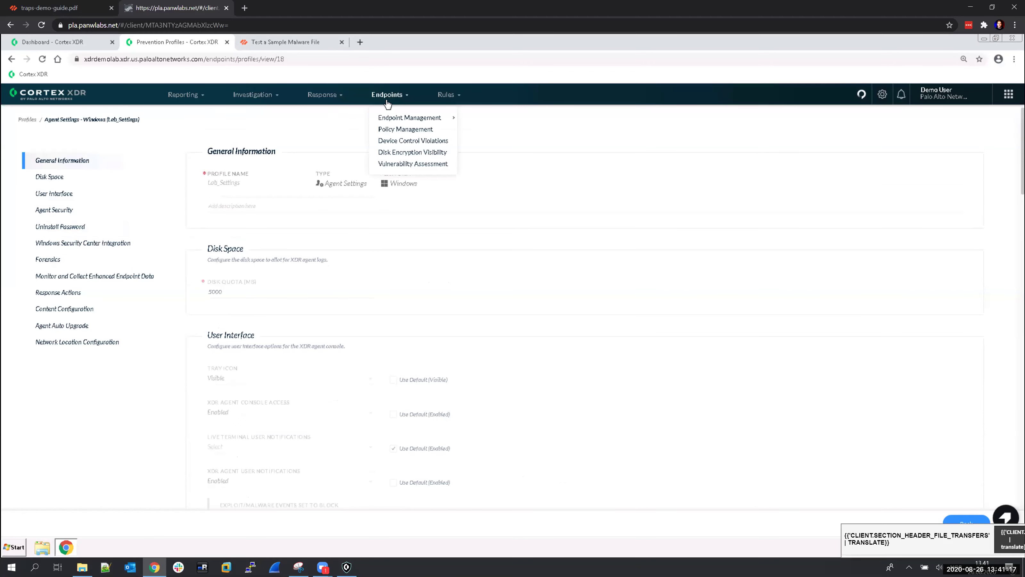
click(386, 130)
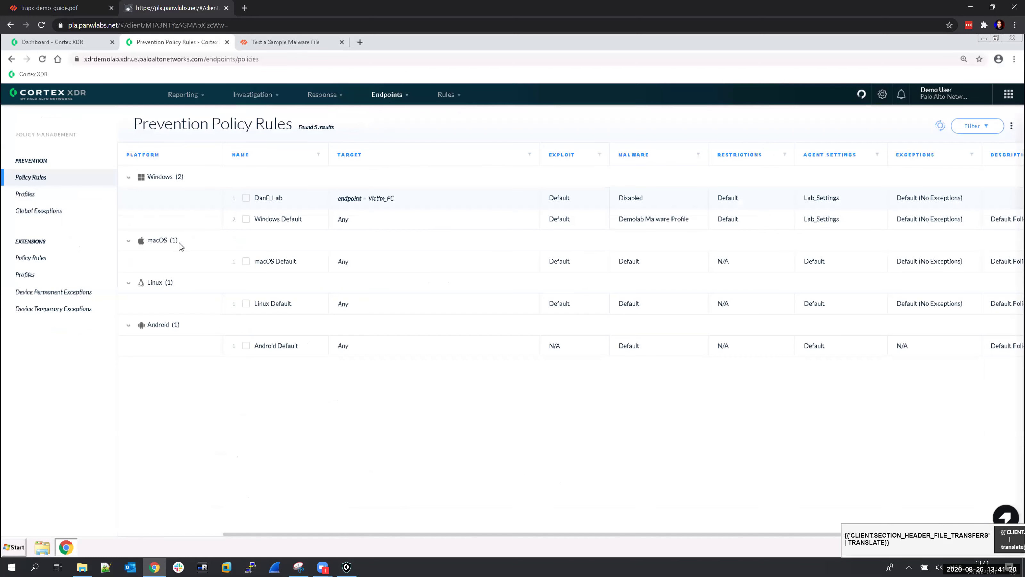
click(30, 197)
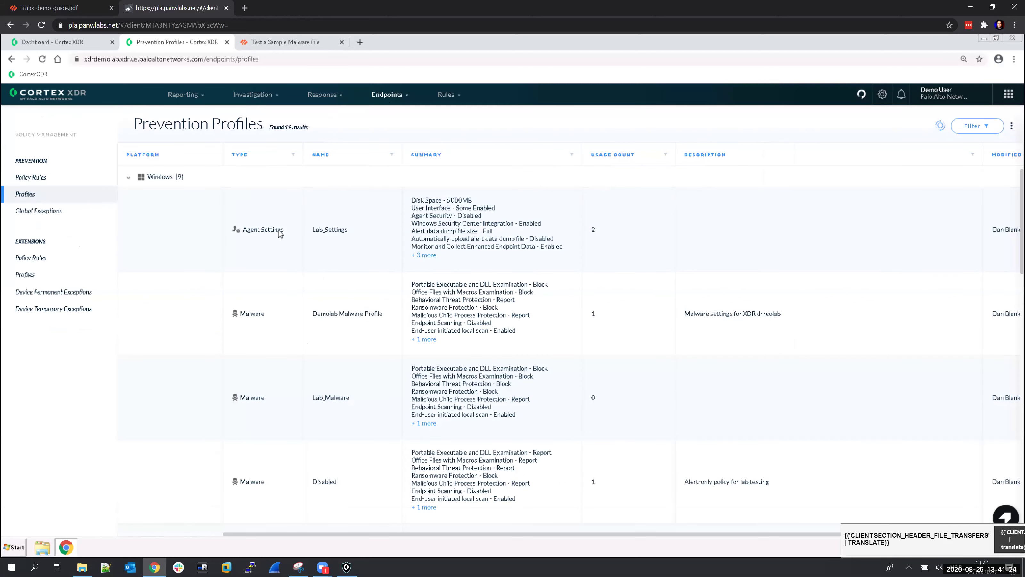
right_click(167, 297)
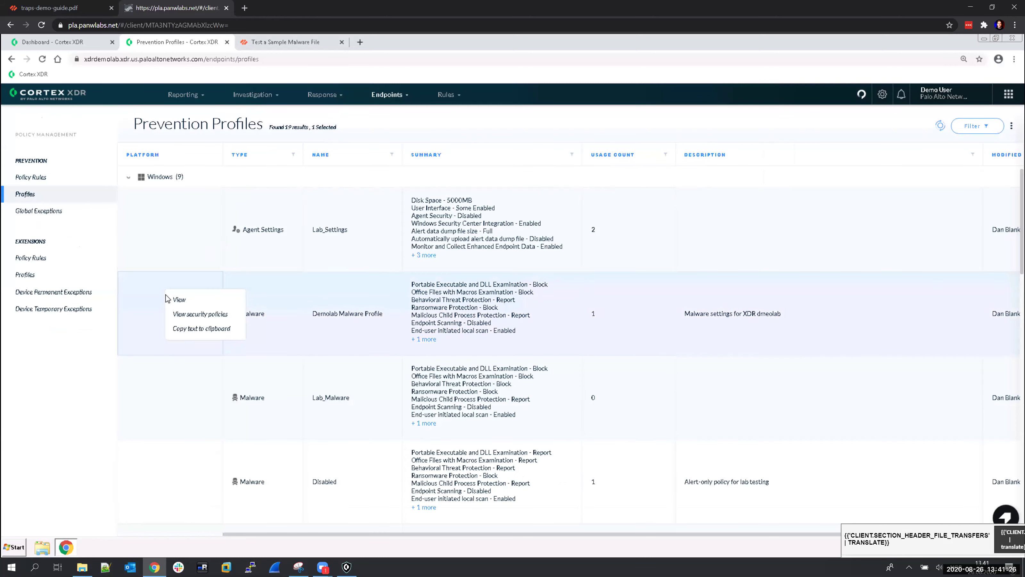
click(180, 300)
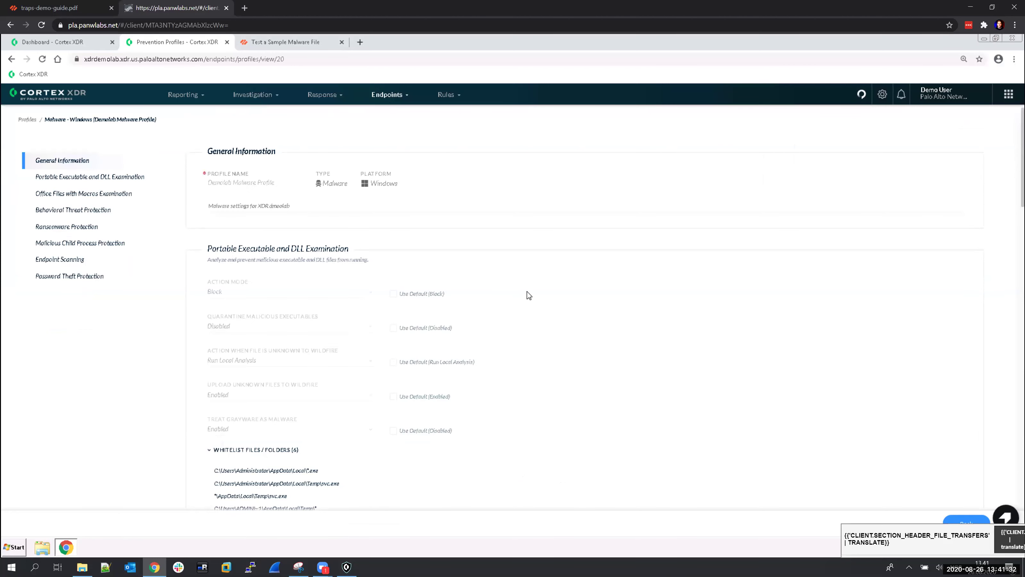
scroll(528, 295, down, 10)
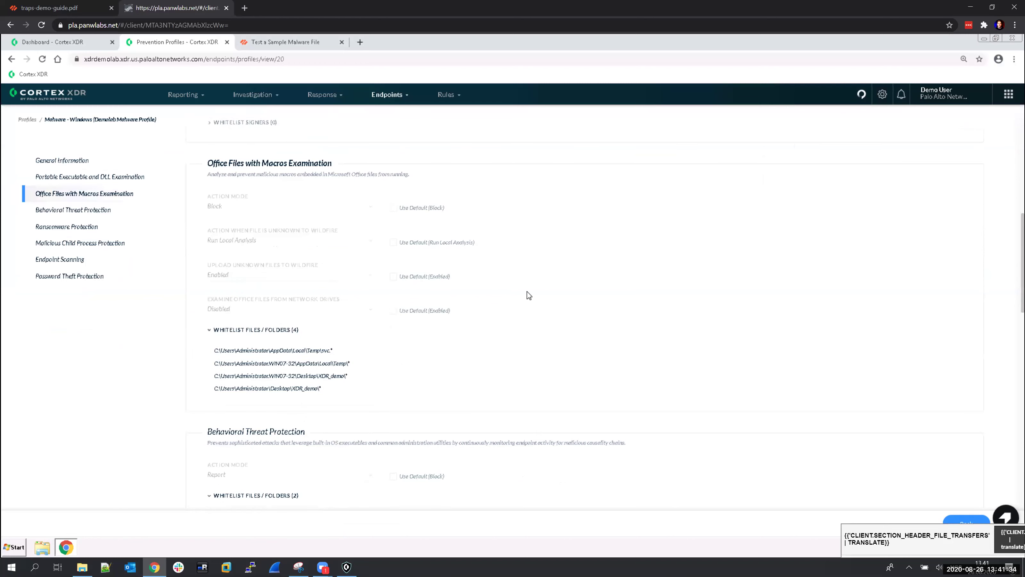
scroll(529, 295, up, 10)
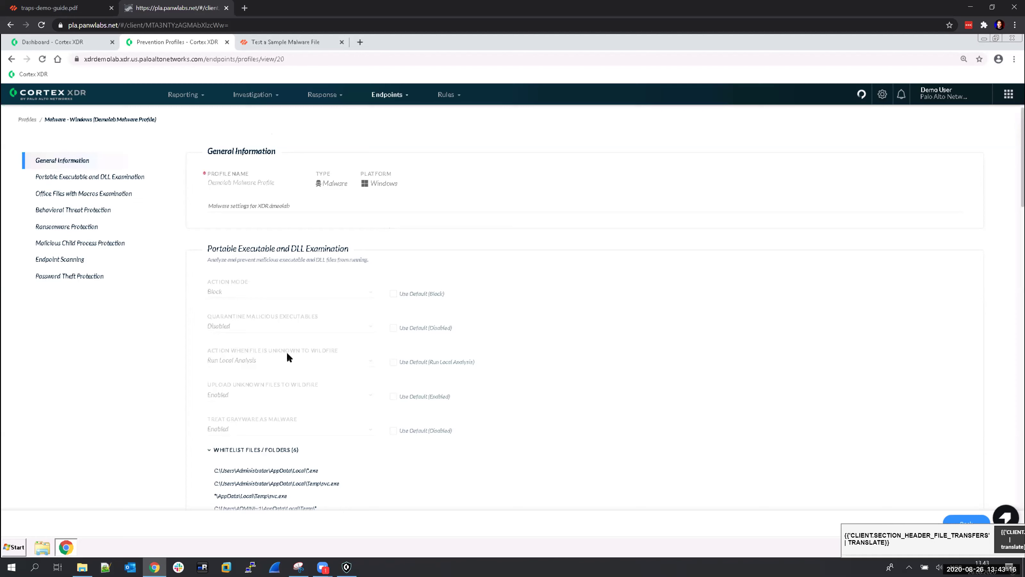
- Switch to the Windows desktop and open the USB device image in the photo viewer
mouse_move(82, 567)
key(super+d)
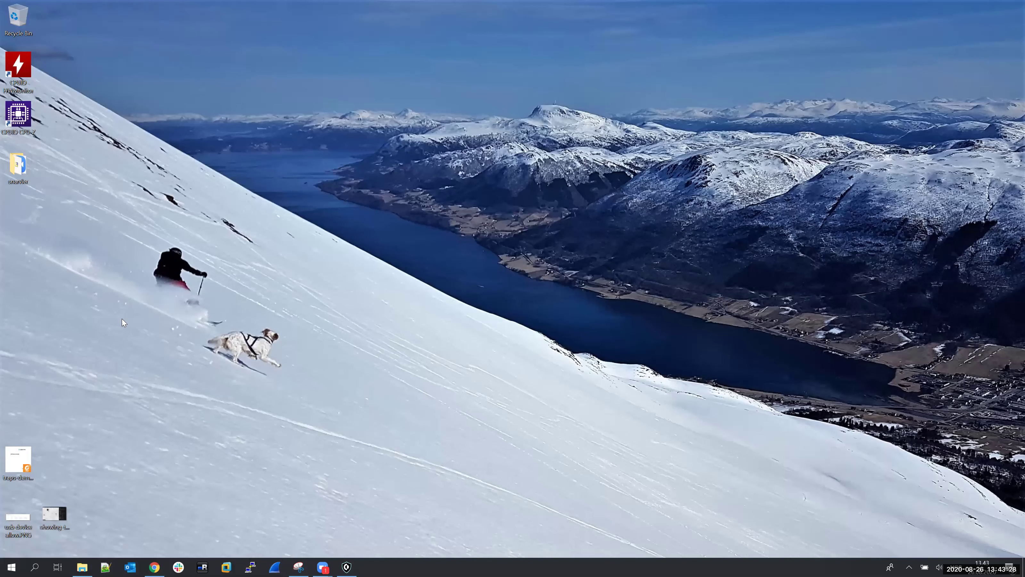
double_click(13, 523)
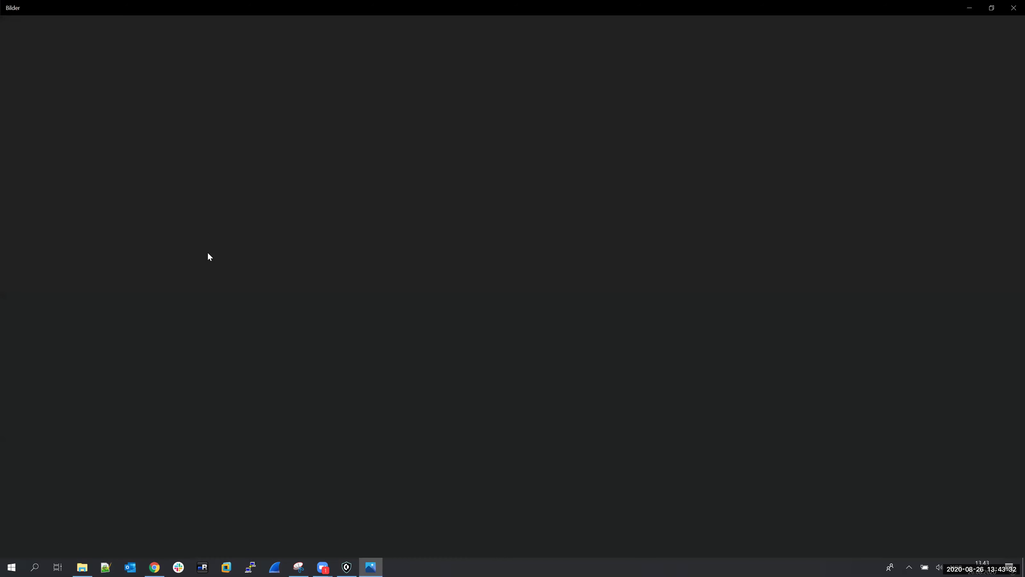